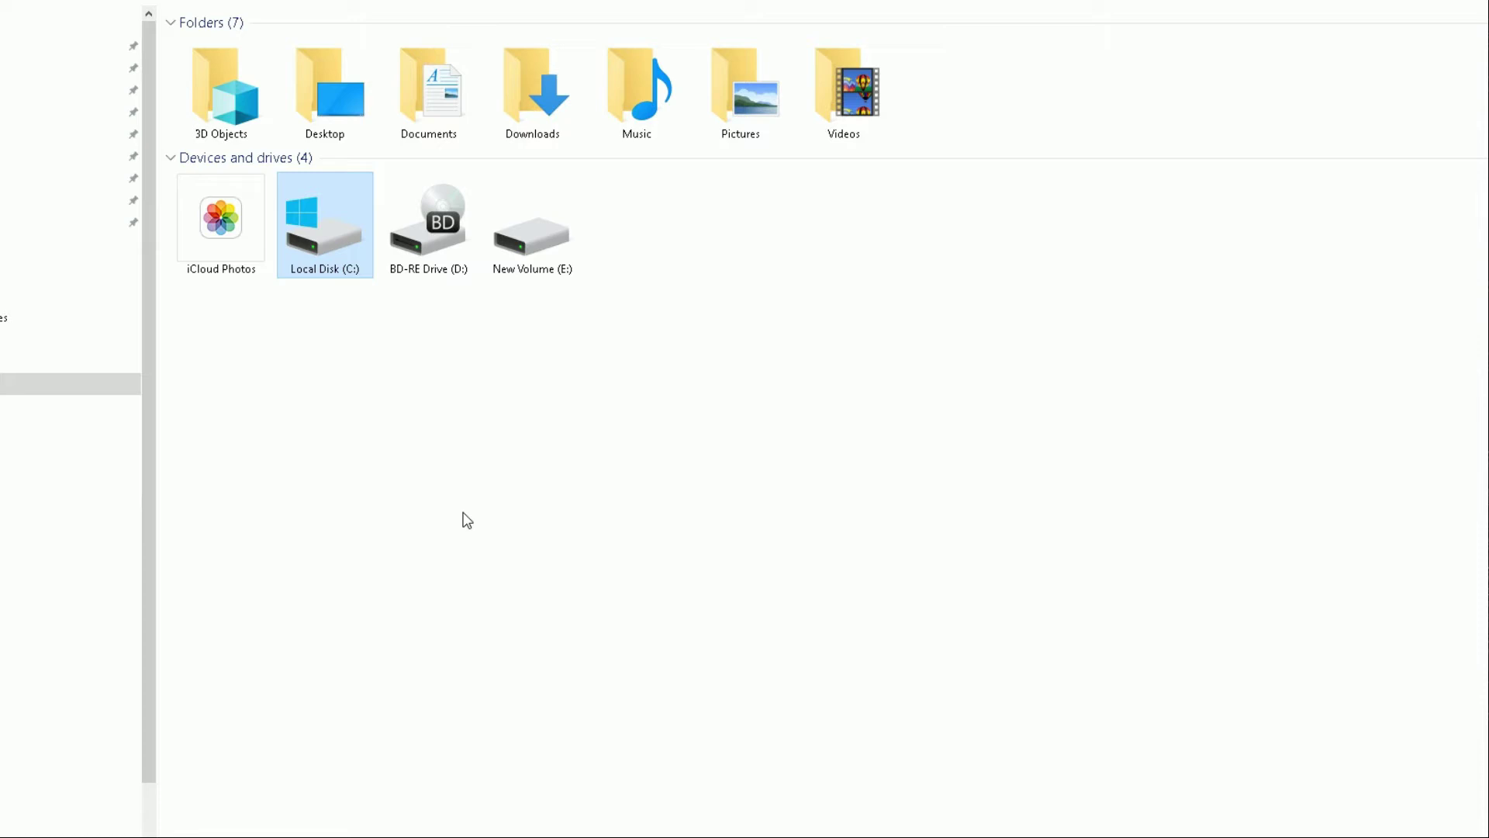
Open the properties of Local Disk (C:).
{"action": "mouse_move", "coordinate": [329, 252]}
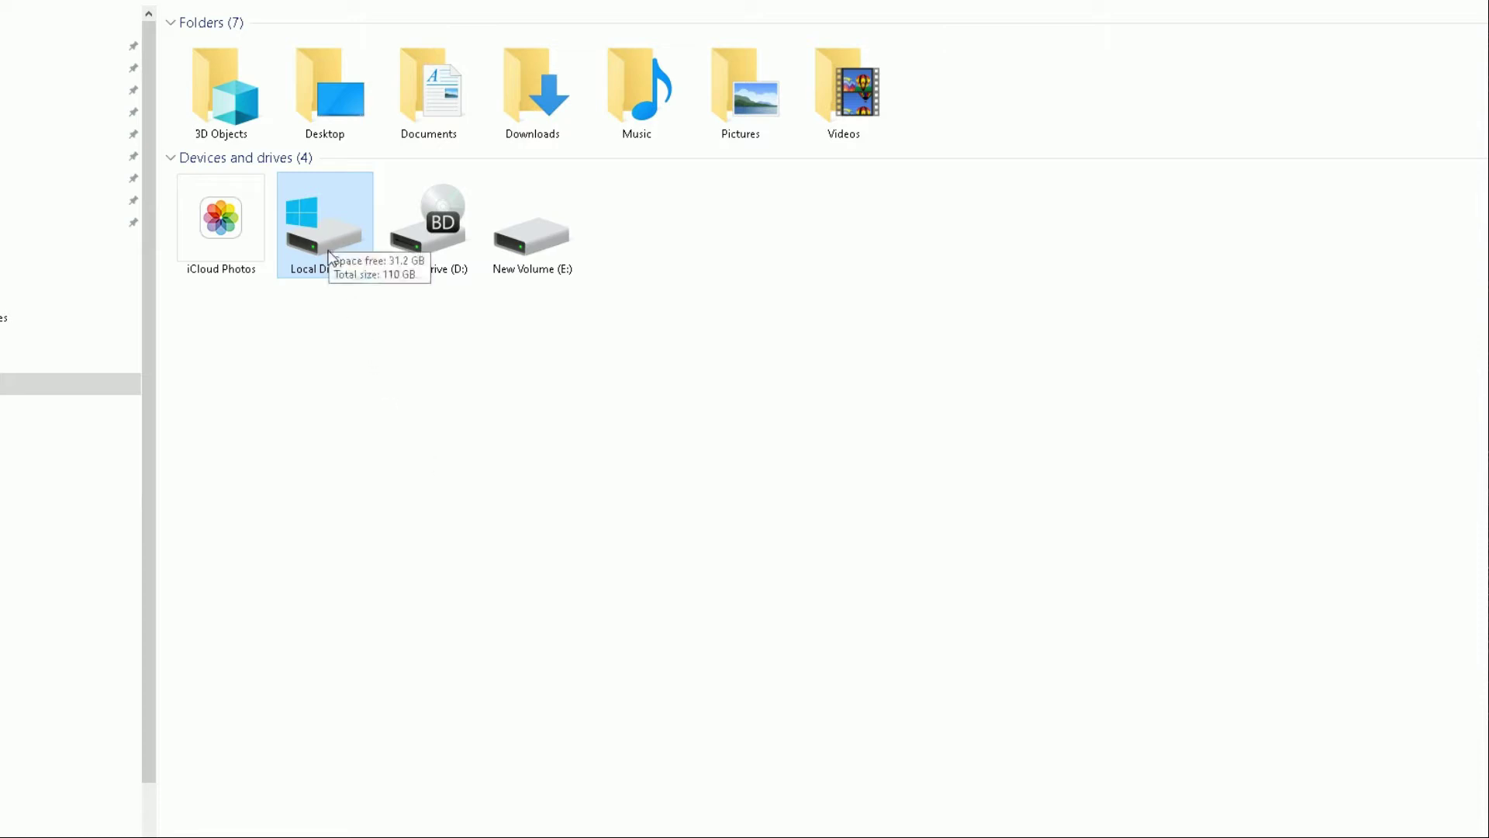
{"action": "left_click", "coordinate": [532, 231]}
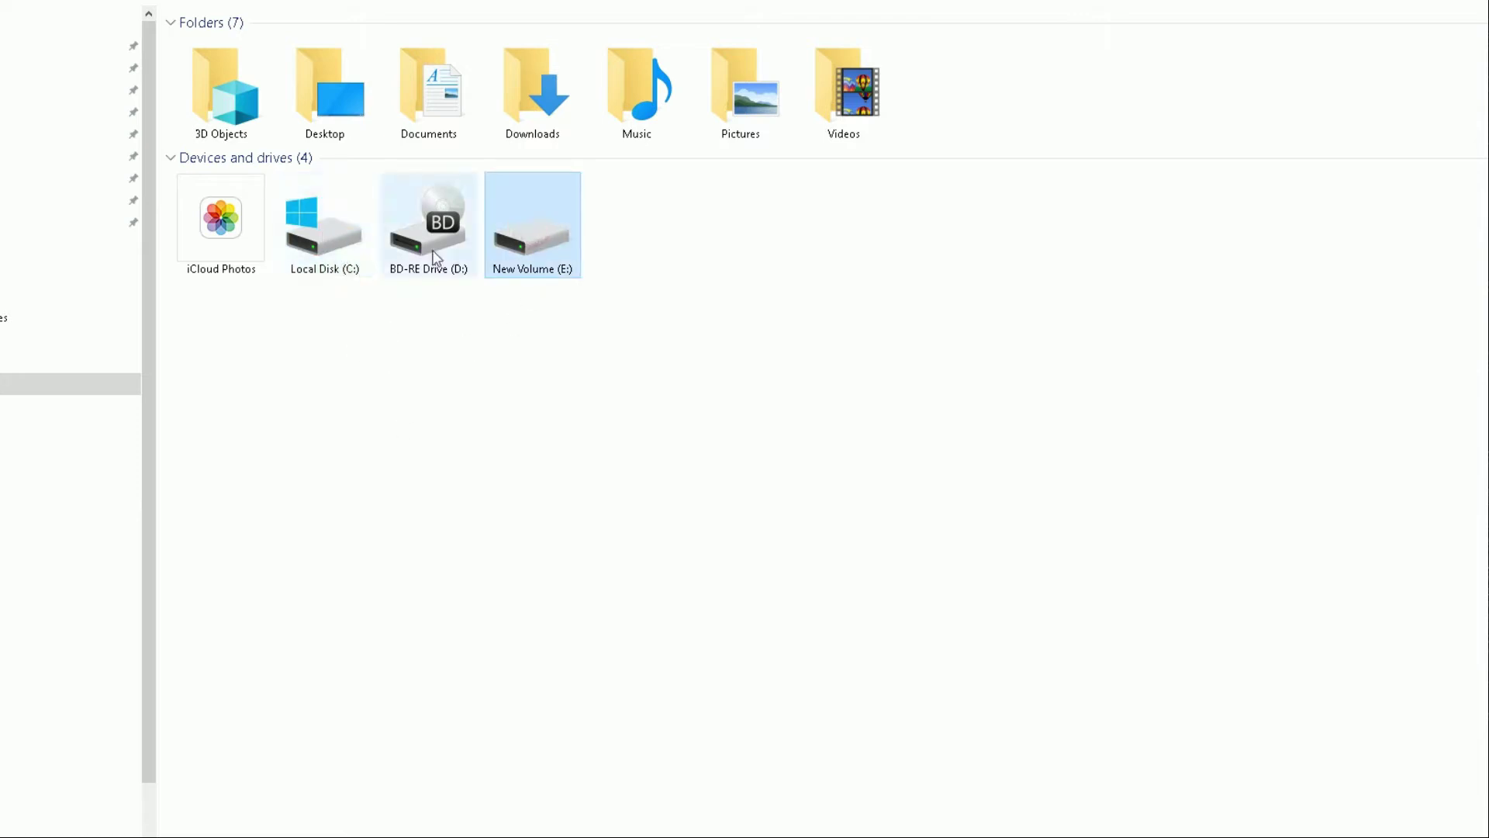
{"action": "left_click", "coordinate": [320, 249]}
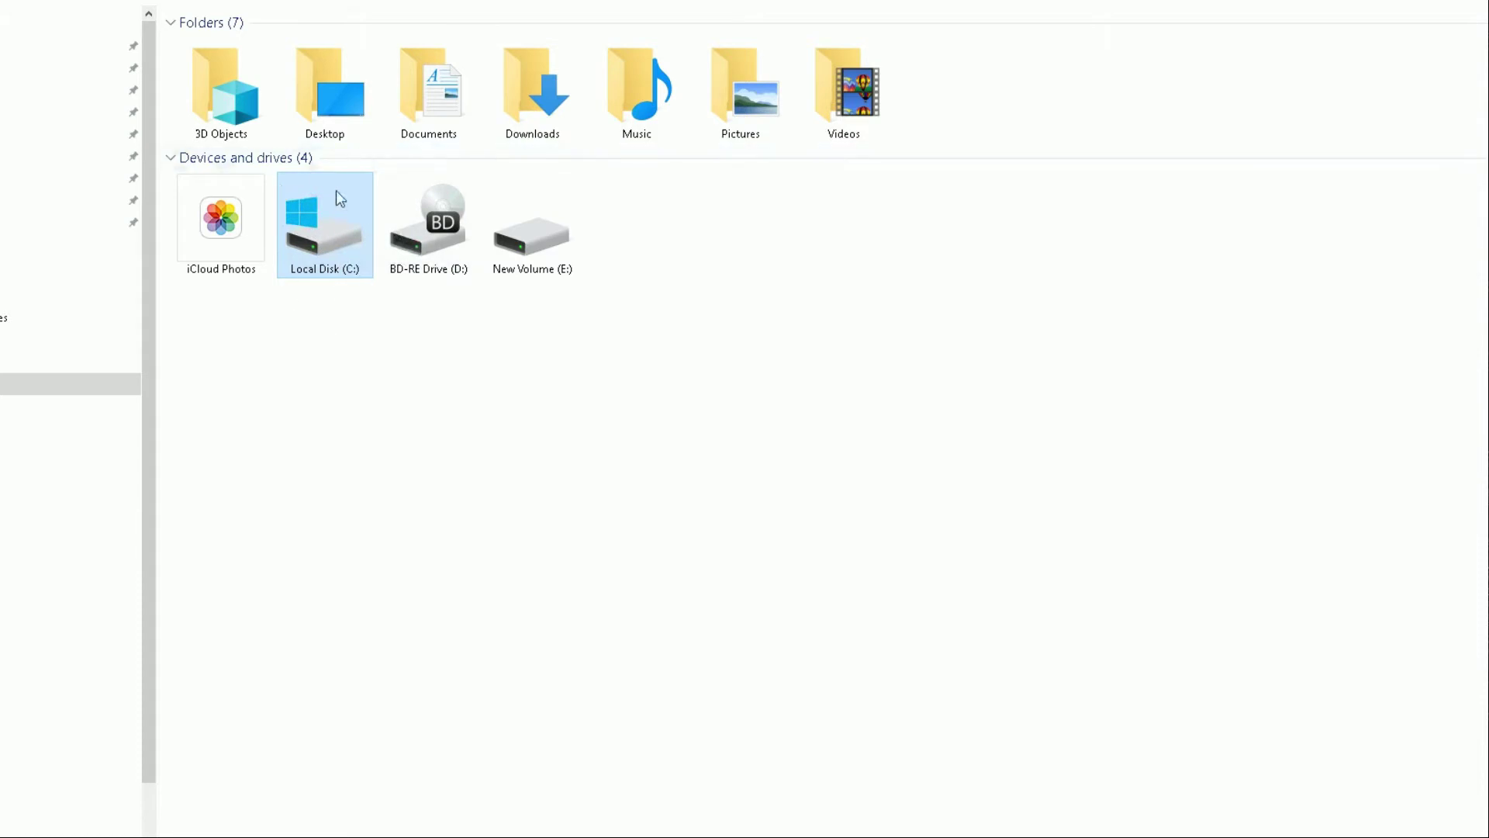
{"action": "right_click", "coordinate": [320, 238]}
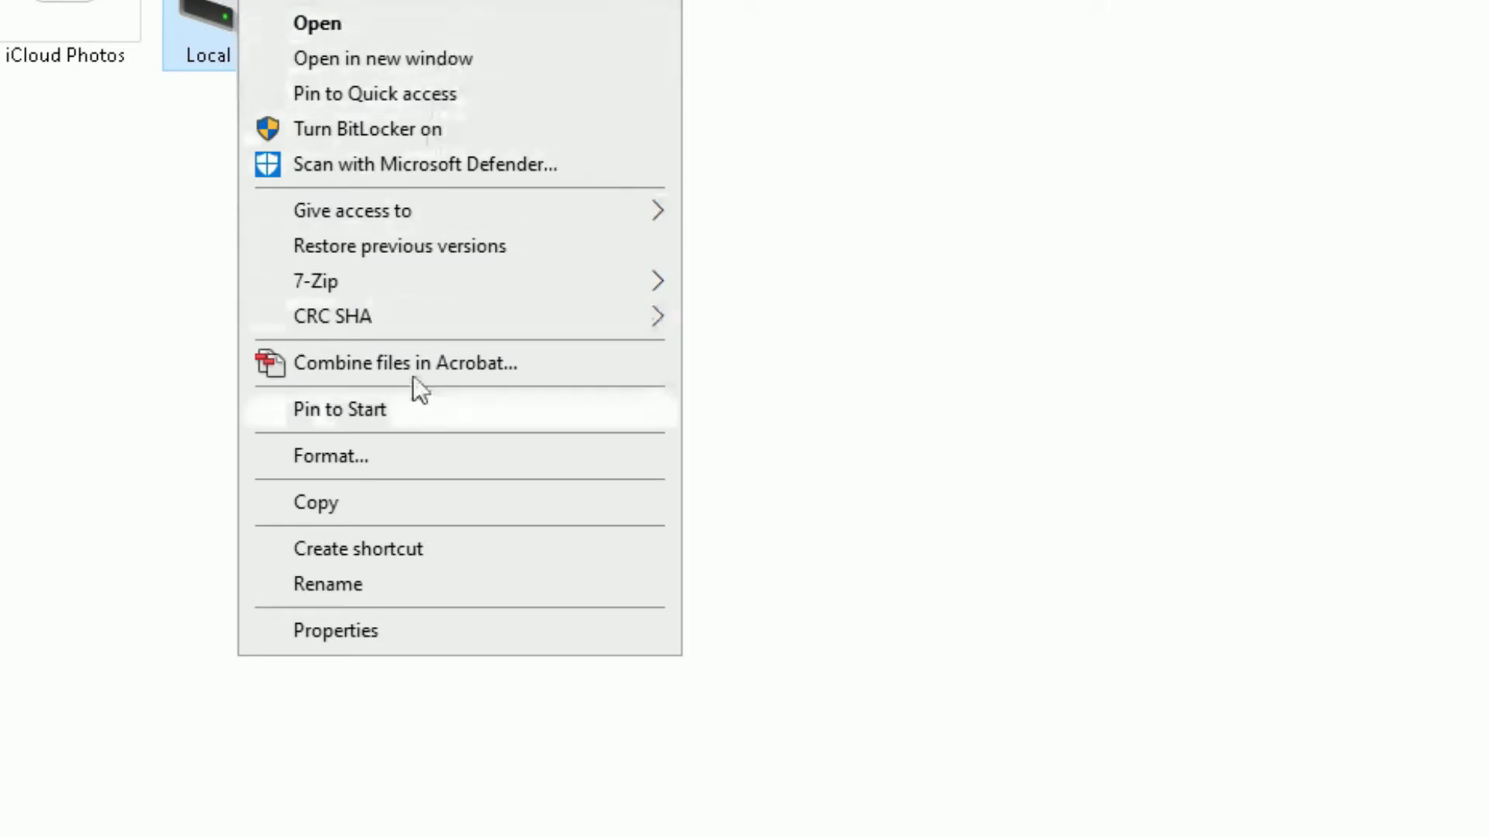
{"action": "left_click", "coordinate": [366, 632]}
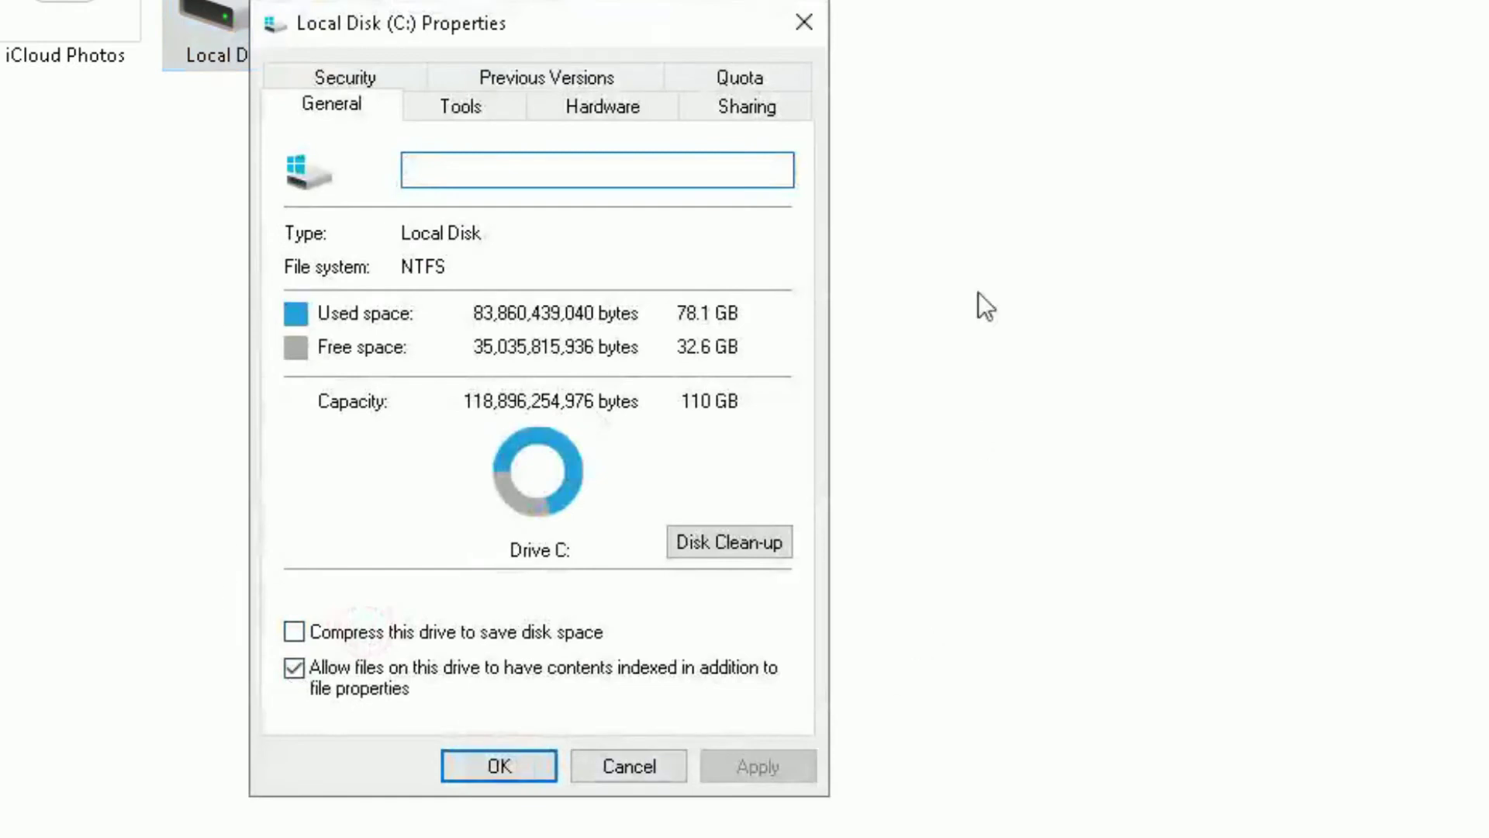
{"action": "left_click_drag", "start_coordinate": [447, 27], "coordinate": [348, 0]}
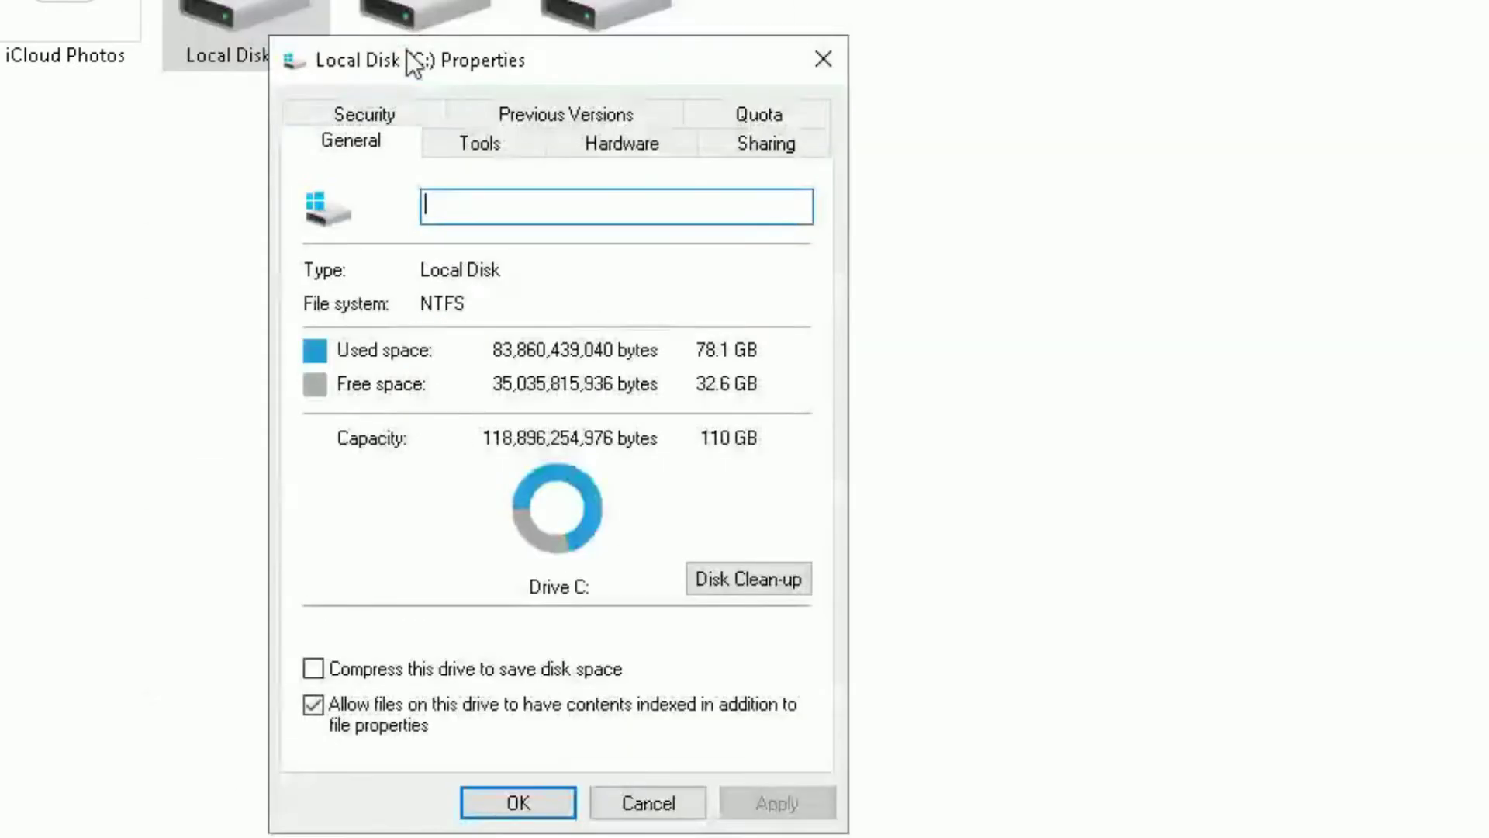
Look through the drive's Tools, Hardware and Sharing properties, and return to its General properties.
{"action": "left_click", "coordinate": [435, 144]}
{"action": "left_click", "coordinate": [588, 147]}
{"action": "left_click", "coordinate": [739, 155]}
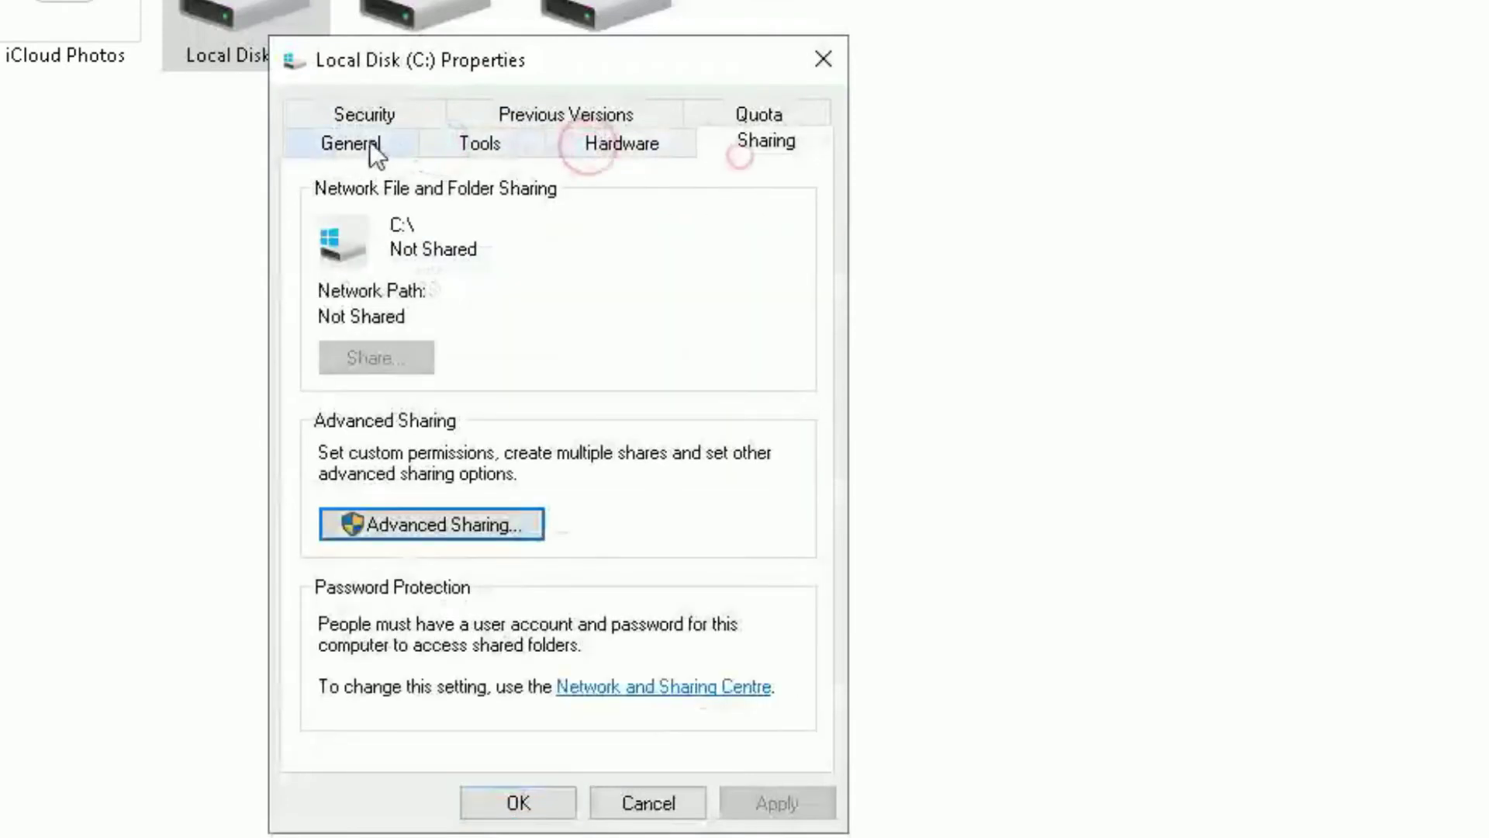
{"action": "left_click", "coordinate": [370, 142]}
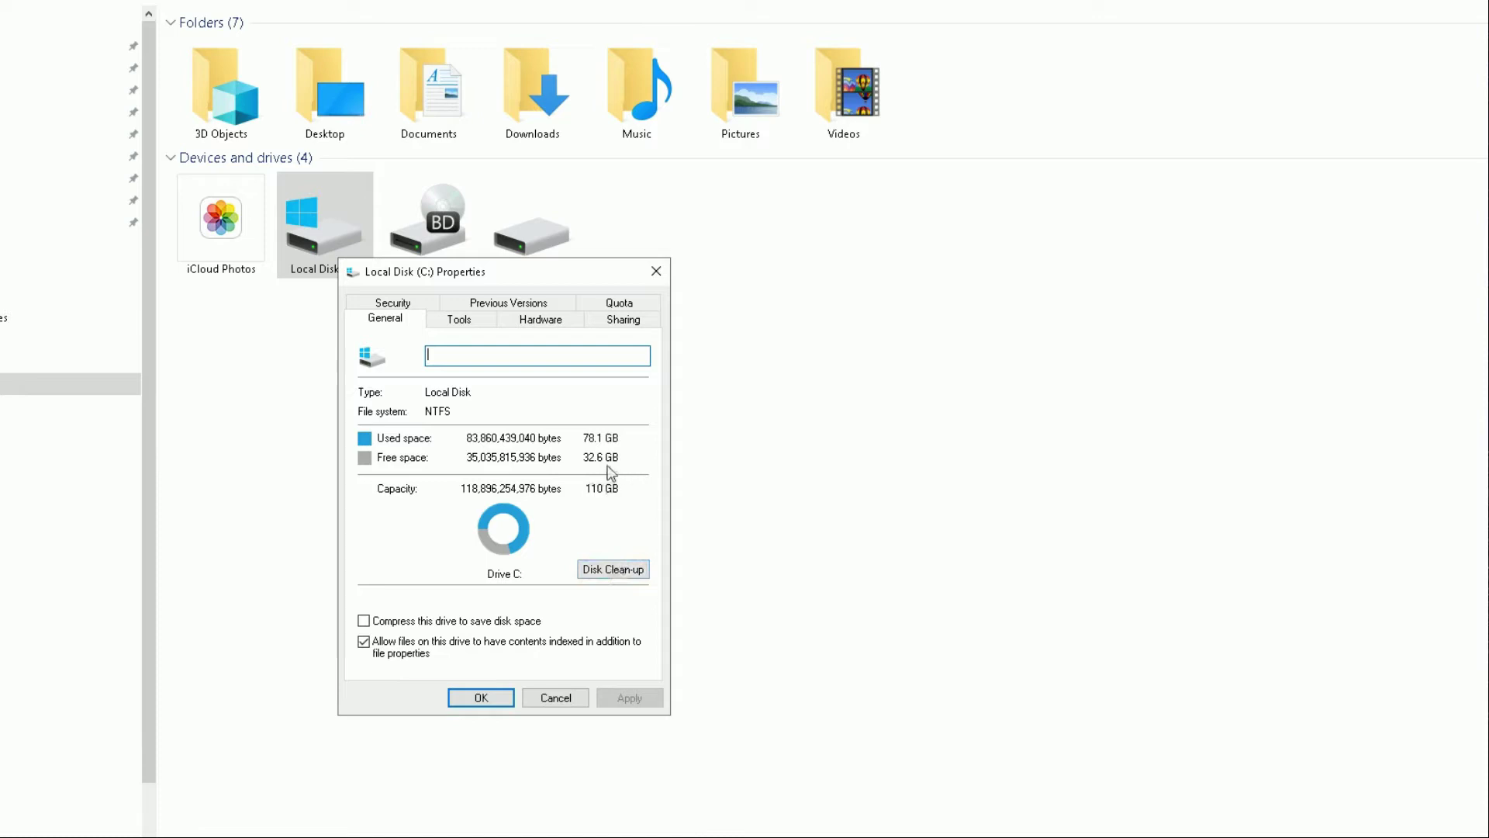
Start Disk Clean-up for drive C: and review the categories of files offered for deletion.
{"action": "left_click", "coordinate": [606, 574]}
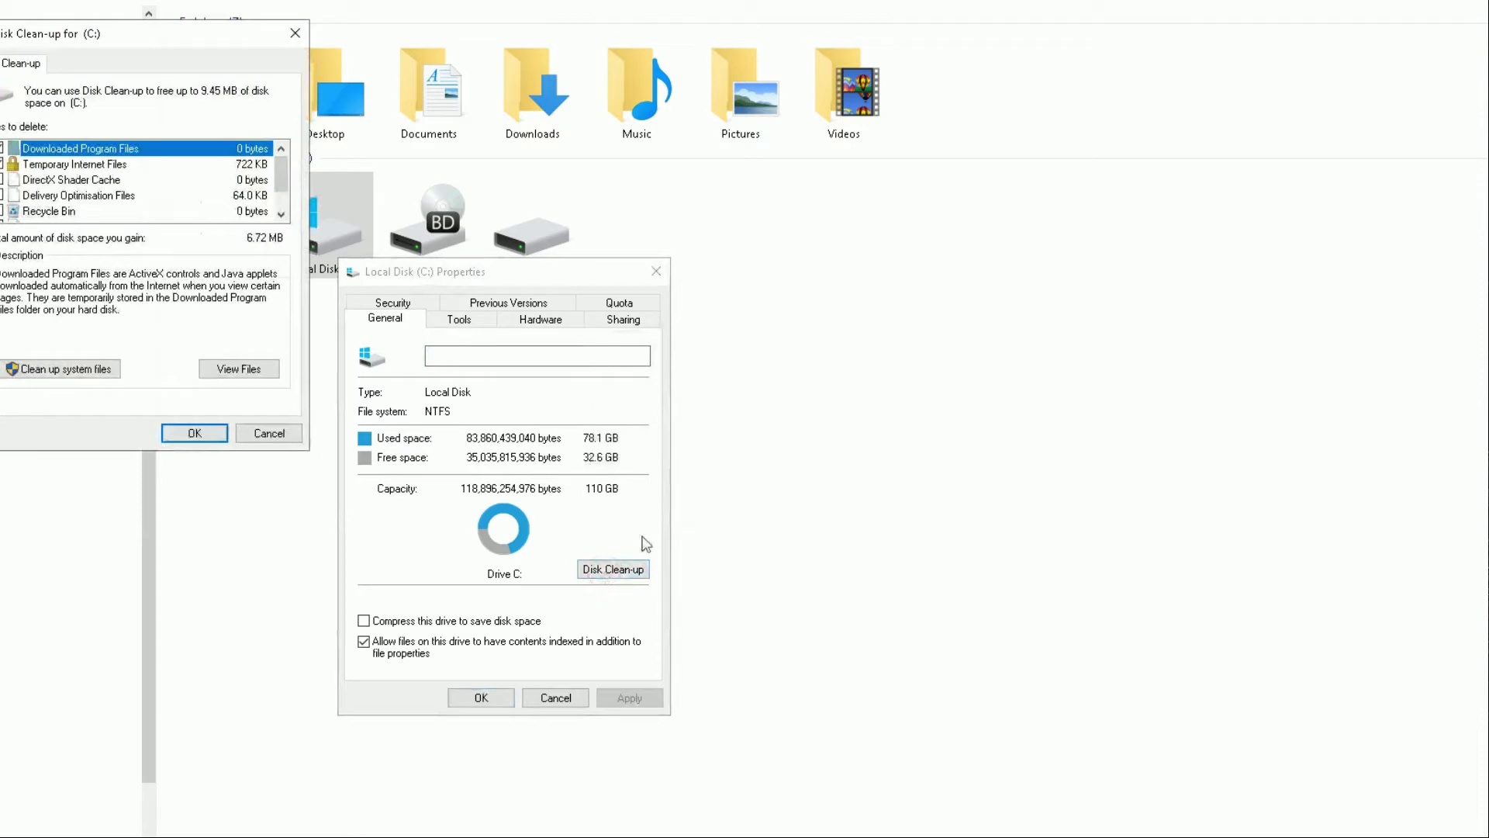
{"action": "left_click_drag", "start_coordinate": [180, 31], "coordinate": [794, 266]}
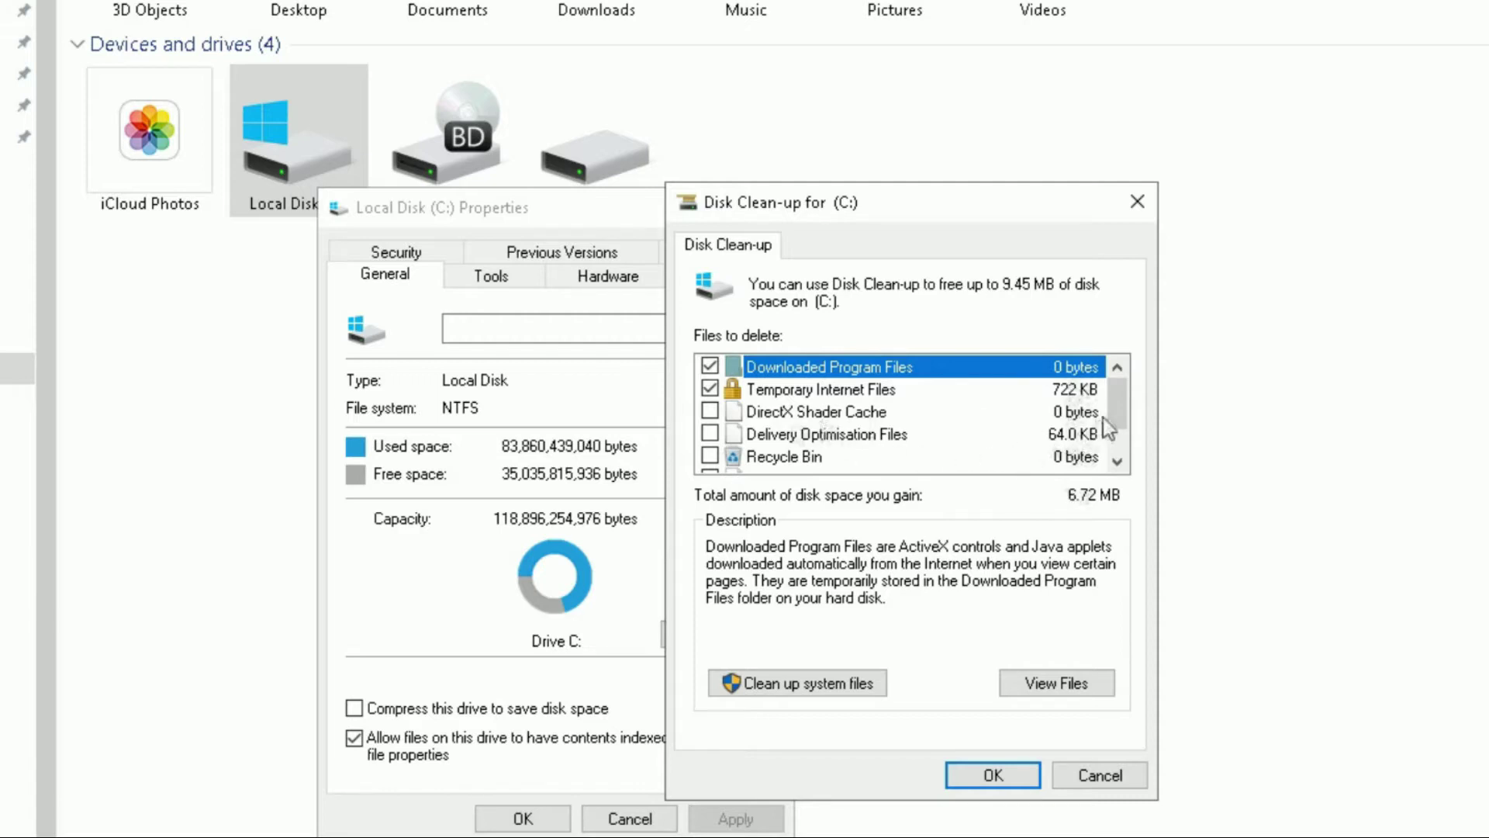
{"action": "scroll", "coordinate": [1115, 419], "scroll_direction": "down", "scroll_amount": 1}
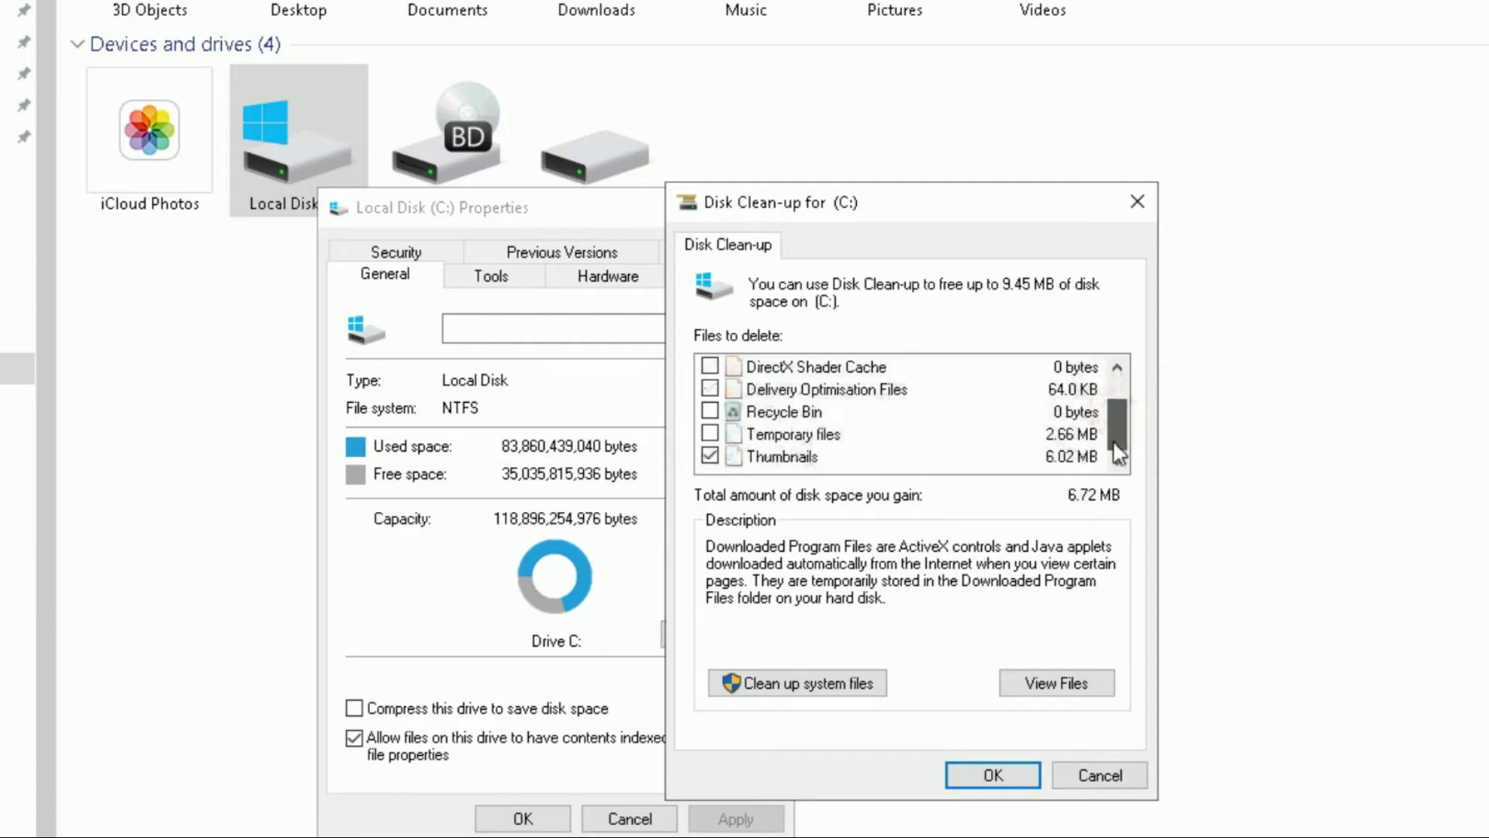
{"action": "scroll", "coordinate": [1118, 423], "scroll_direction": "up", "scroll_amount": 1}
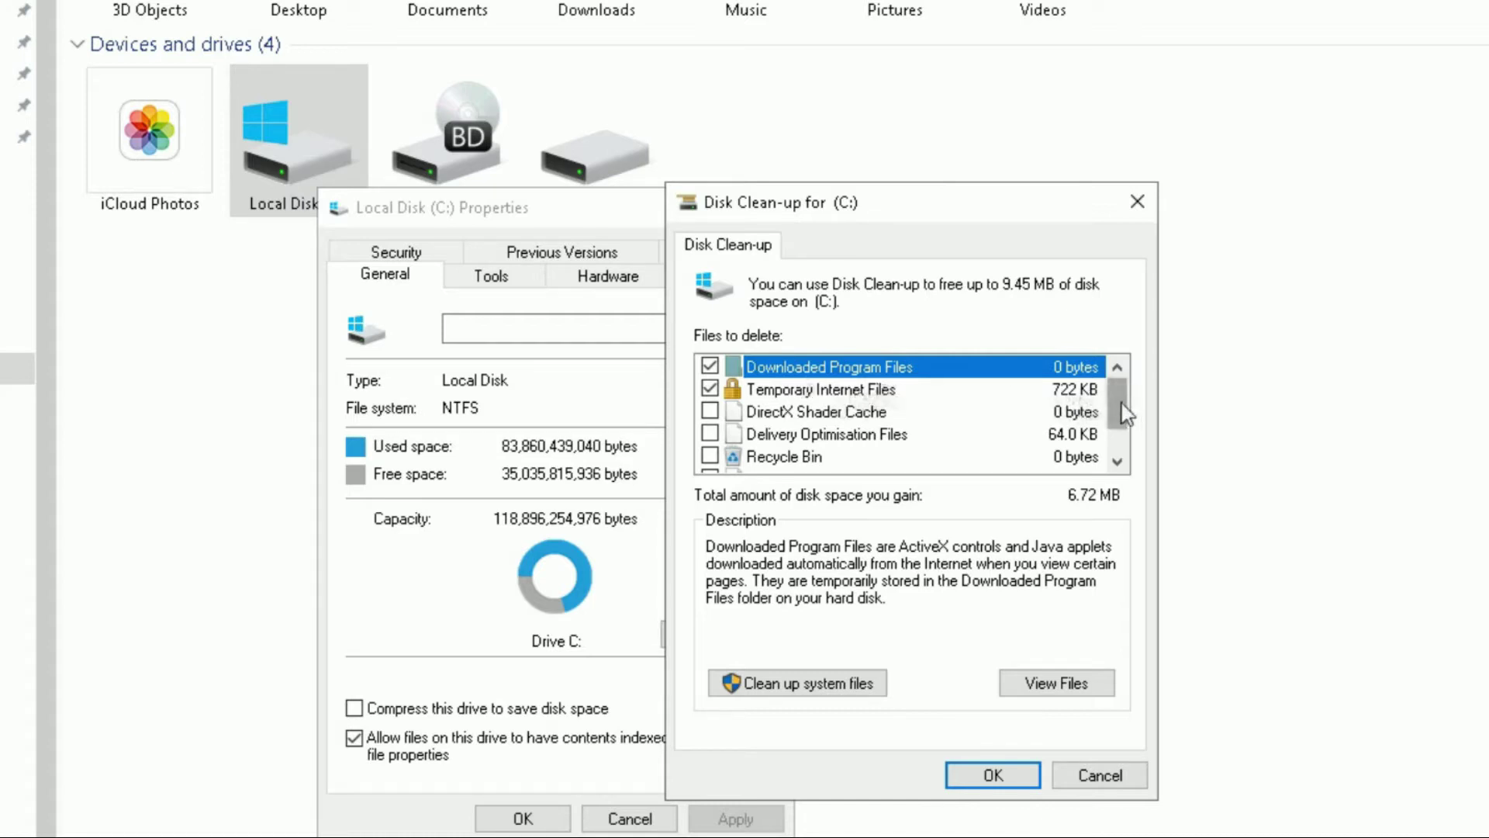
Include Delivery Optimisation Files and Temporary files in the clean-up and permanently delete all selected files.
{"action": "left_click_drag", "start_coordinate": [1121, 411], "coordinate": [1121, 419]}
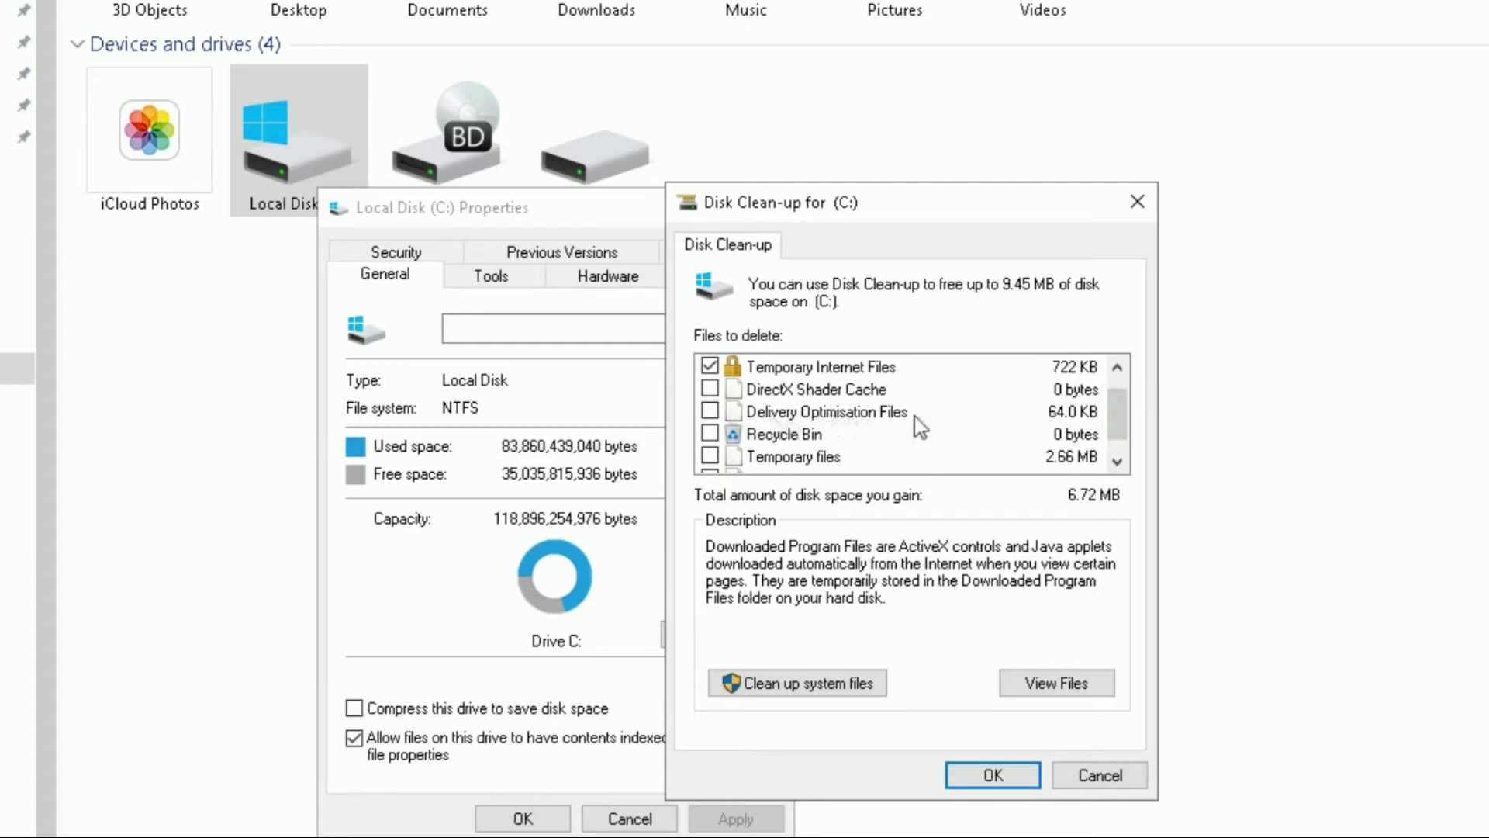
{"action": "left_click", "coordinate": [711, 412]}
{"action": "left_click_drag", "start_coordinate": [1119, 412], "coordinate": [1118, 424]}
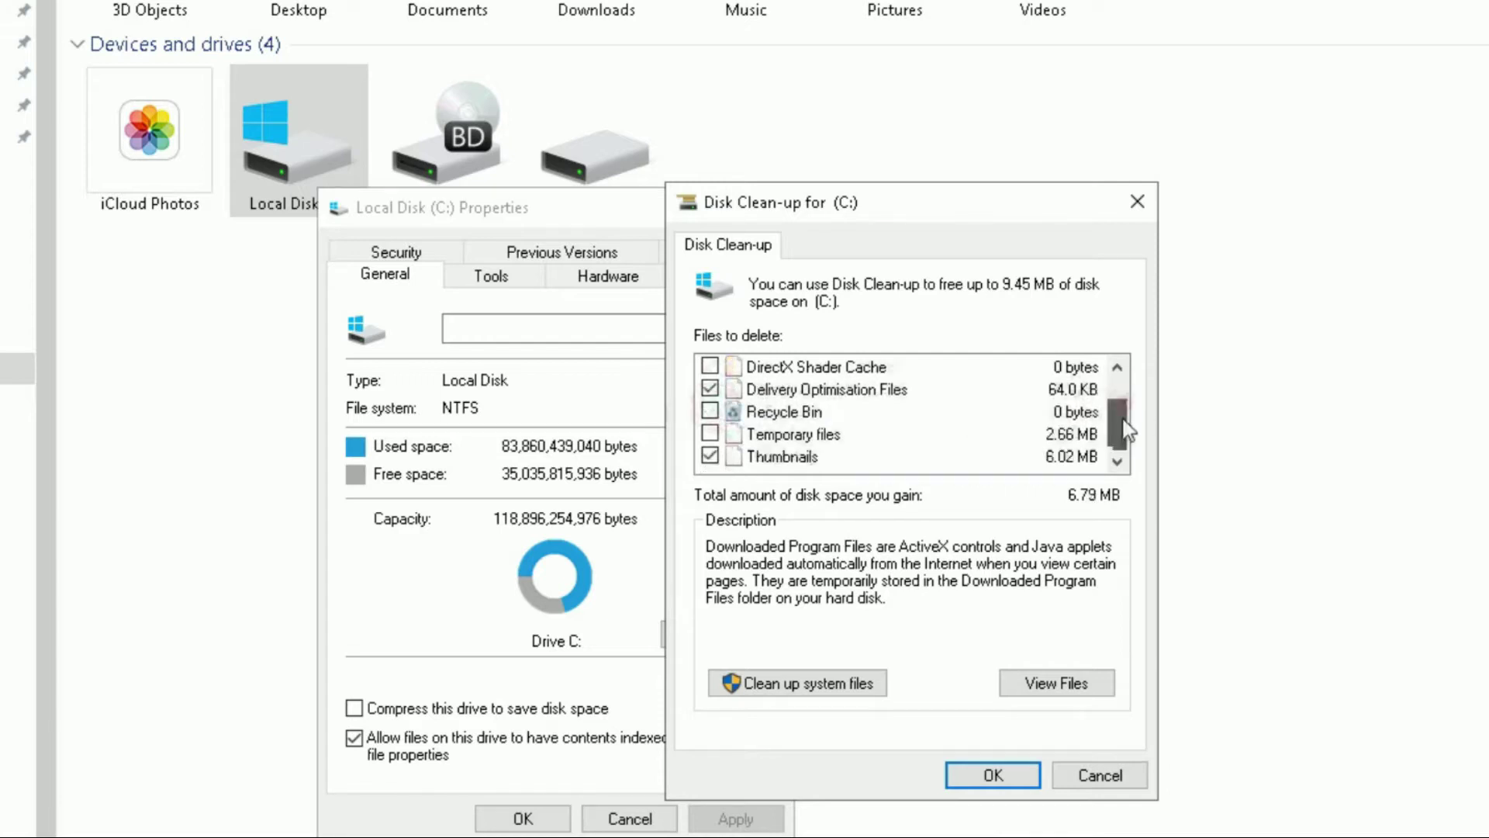
{"action": "left_click", "coordinate": [711, 433]}
{"action": "mouse_move", "coordinate": [1110, 423]}
{"action": "left_mouse_down"}
{"action": "mouse_move", "coordinate": [1119, 365]}
{"action": "mouse_move", "coordinate": [1116, 444]}
{"action": "left_mouse_up"}
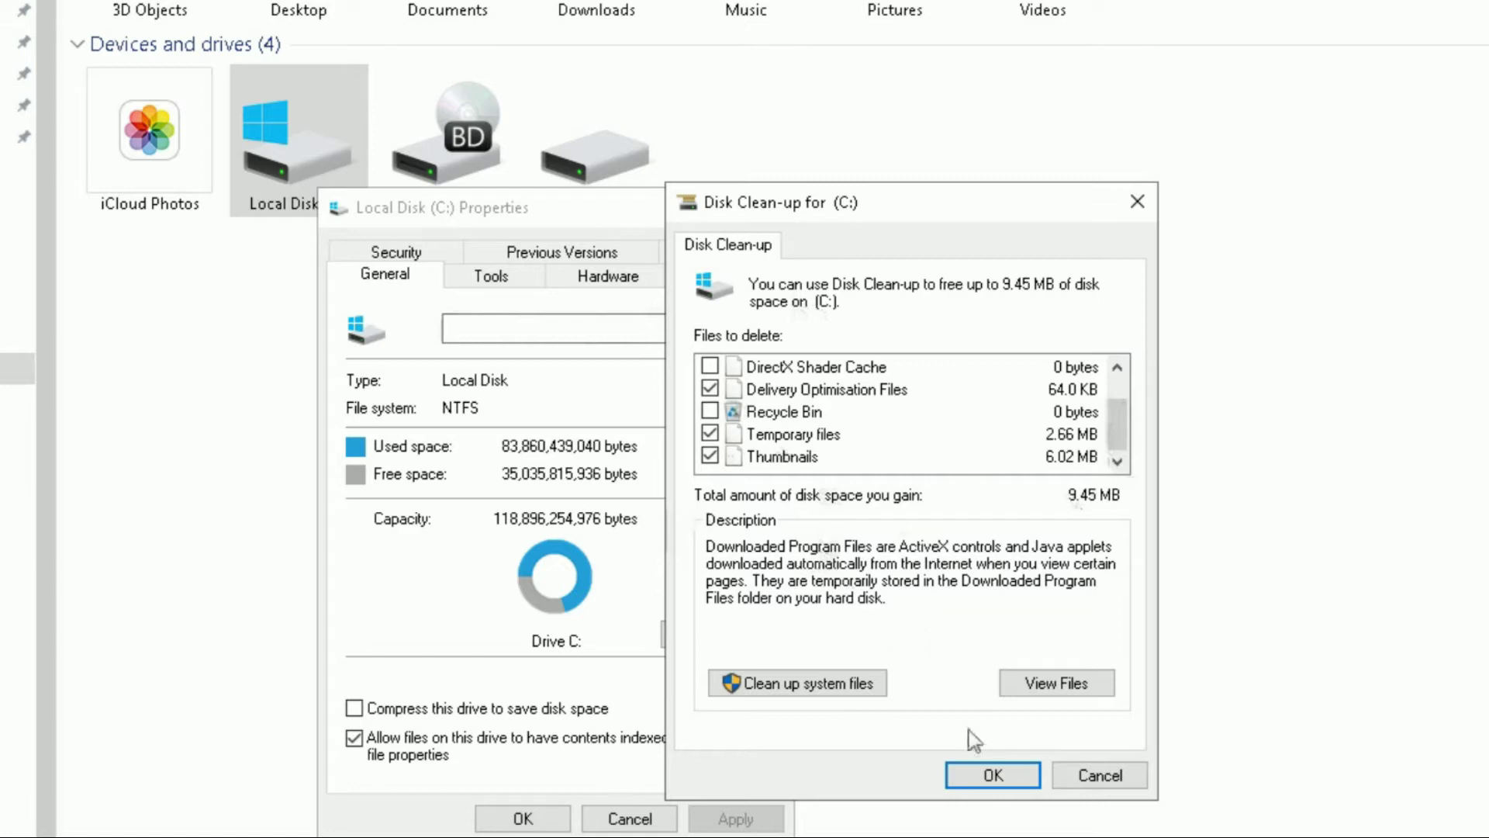
{"action": "left_click", "coordinate": [995, 775]}
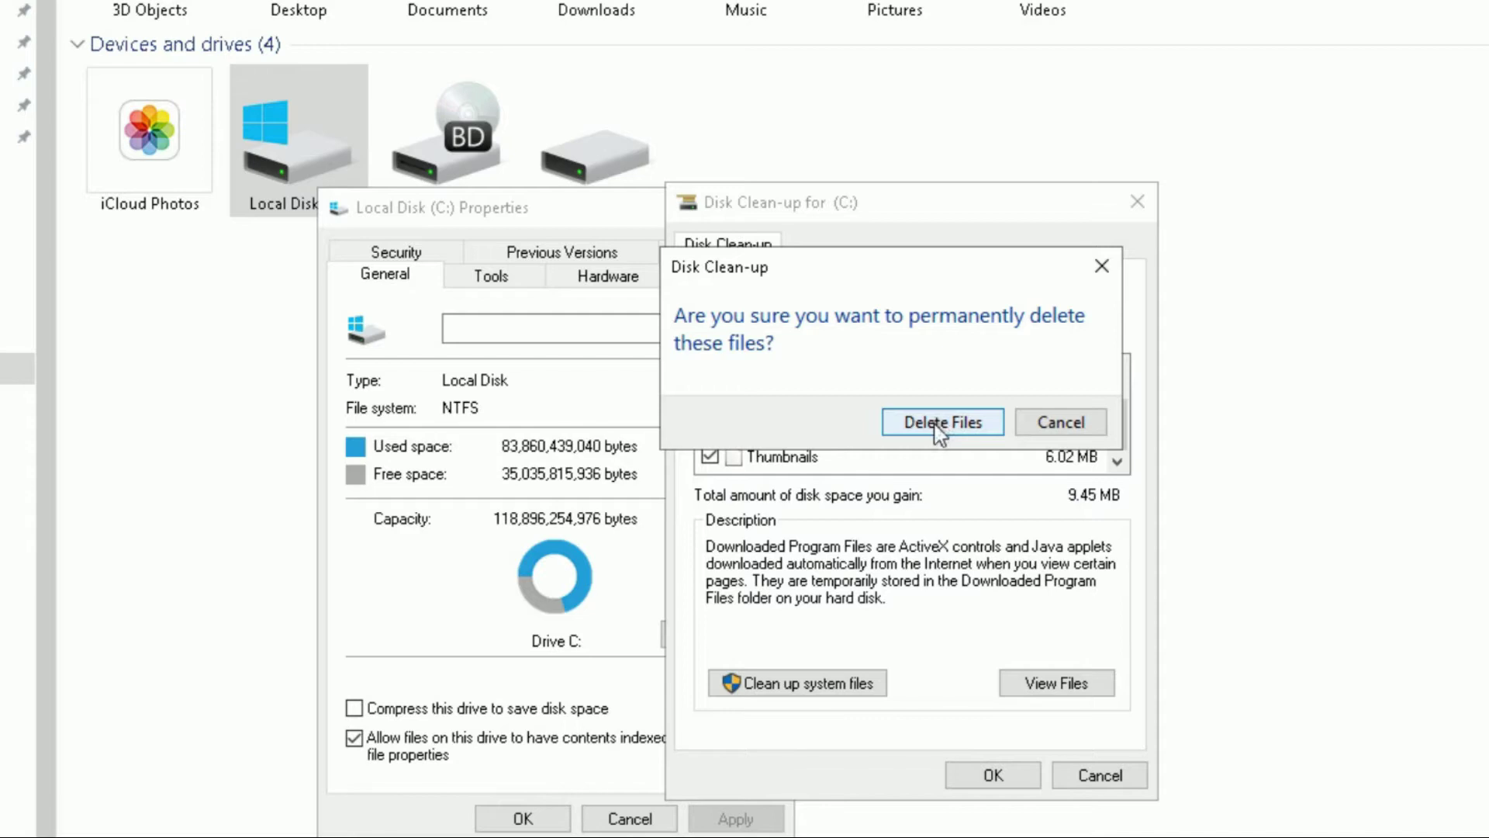
{"action": "left_click", "coordinate": [941, 424]}
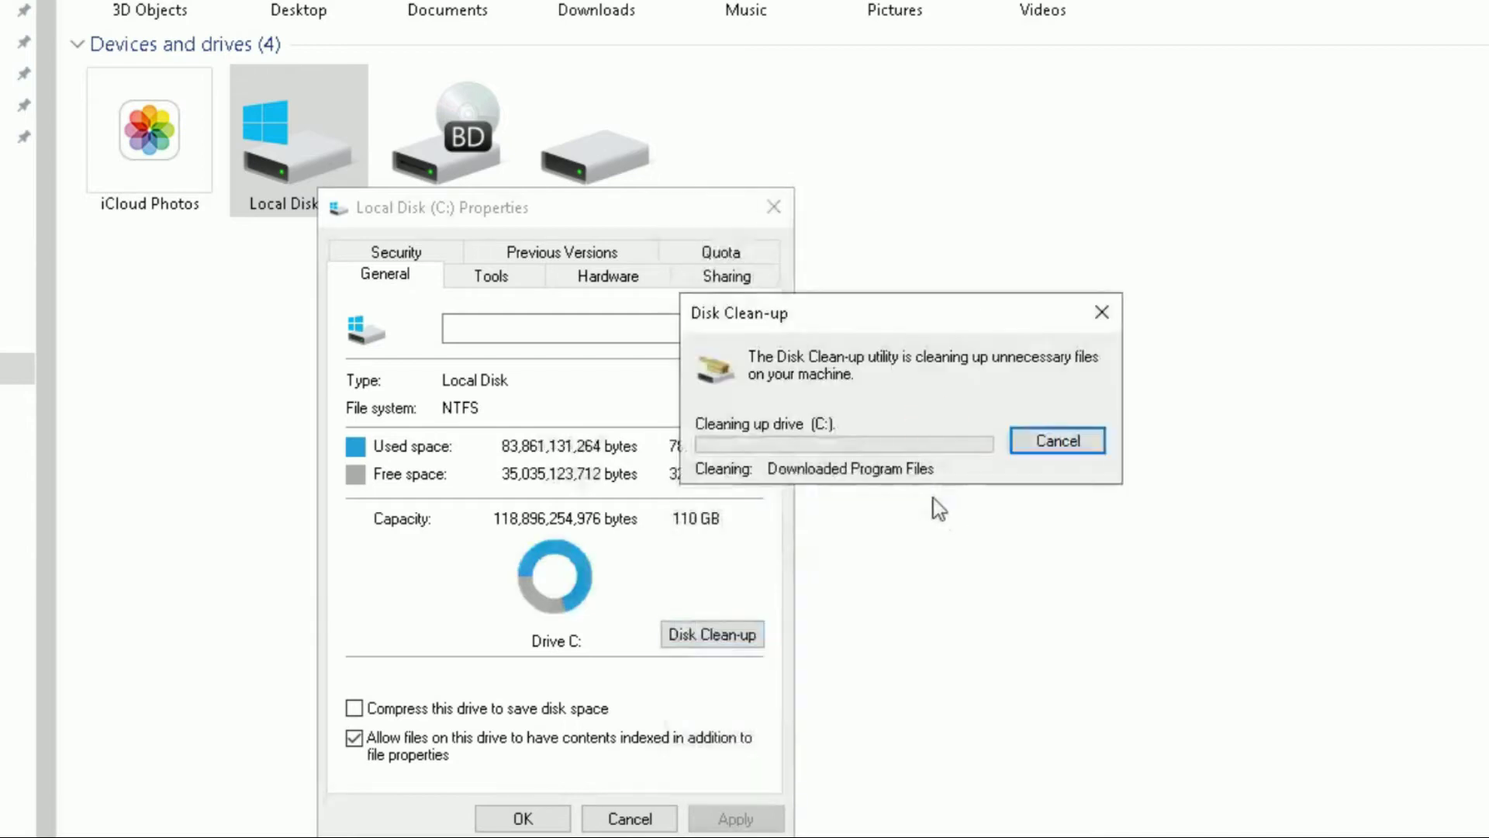
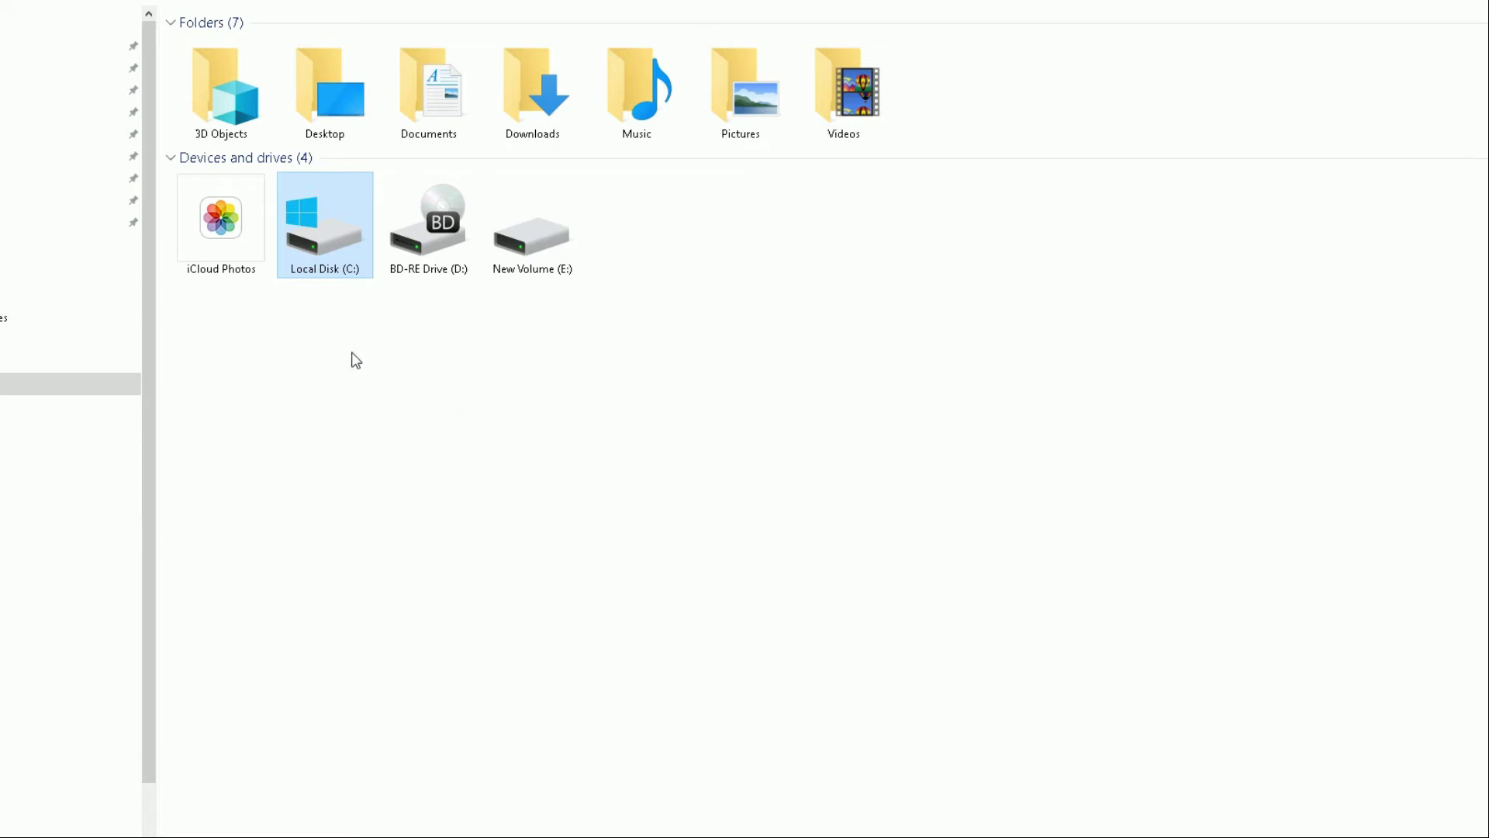
Start Disk Clean-up for Local Disk (C:) again and extend the scan to system files.
{"action": "right_click", "coordinate": [332, 252]}
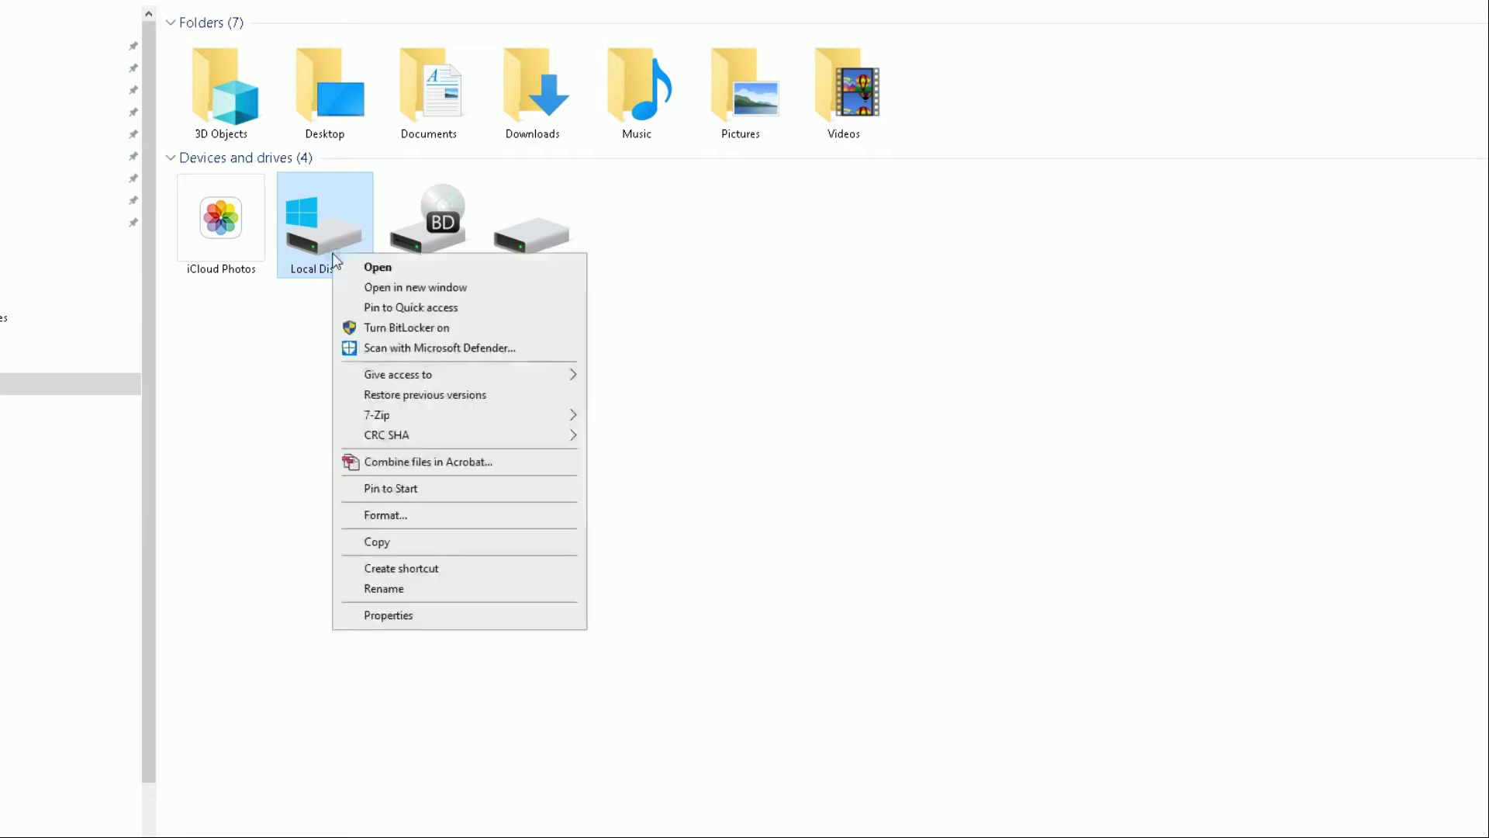
{"action": "left_click", "coordinate": [419, 615]}
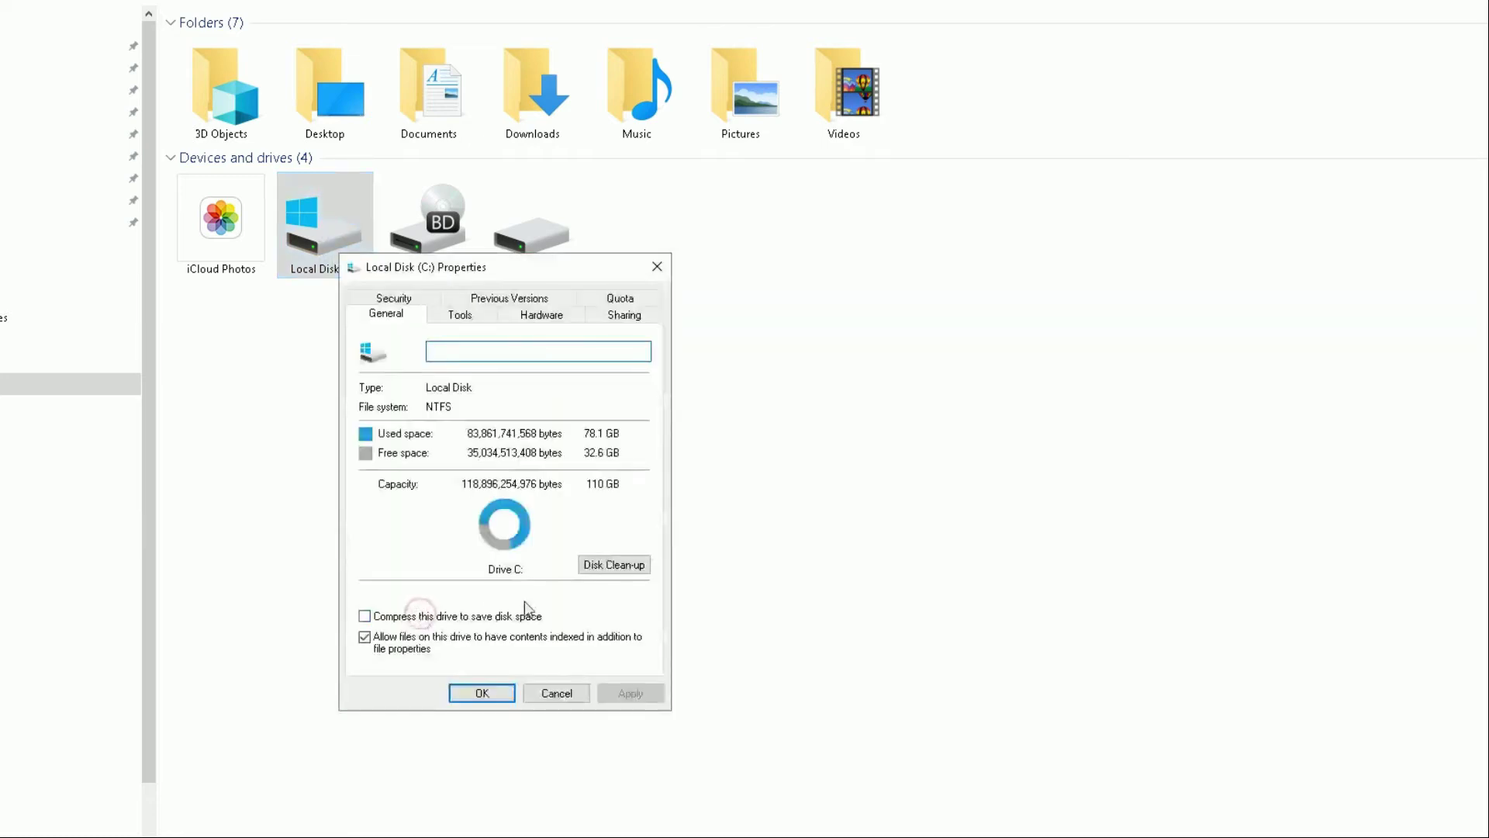
{"action": "left_click", "coordinate": [596, 570]}
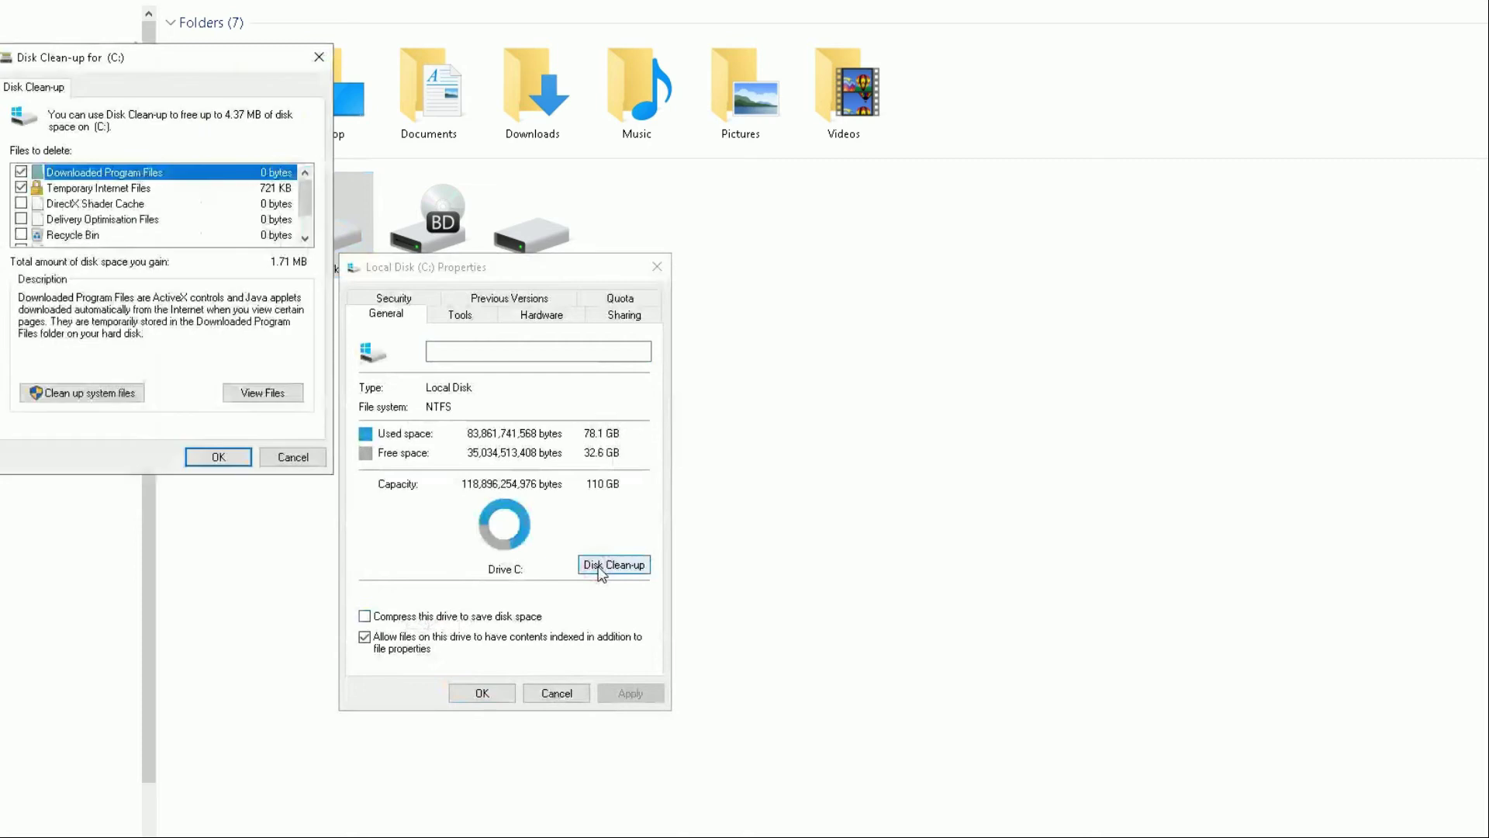
{"action": "left_click_drag", "start_coordinate": [162, 56], "coordinate": [664, 155]}
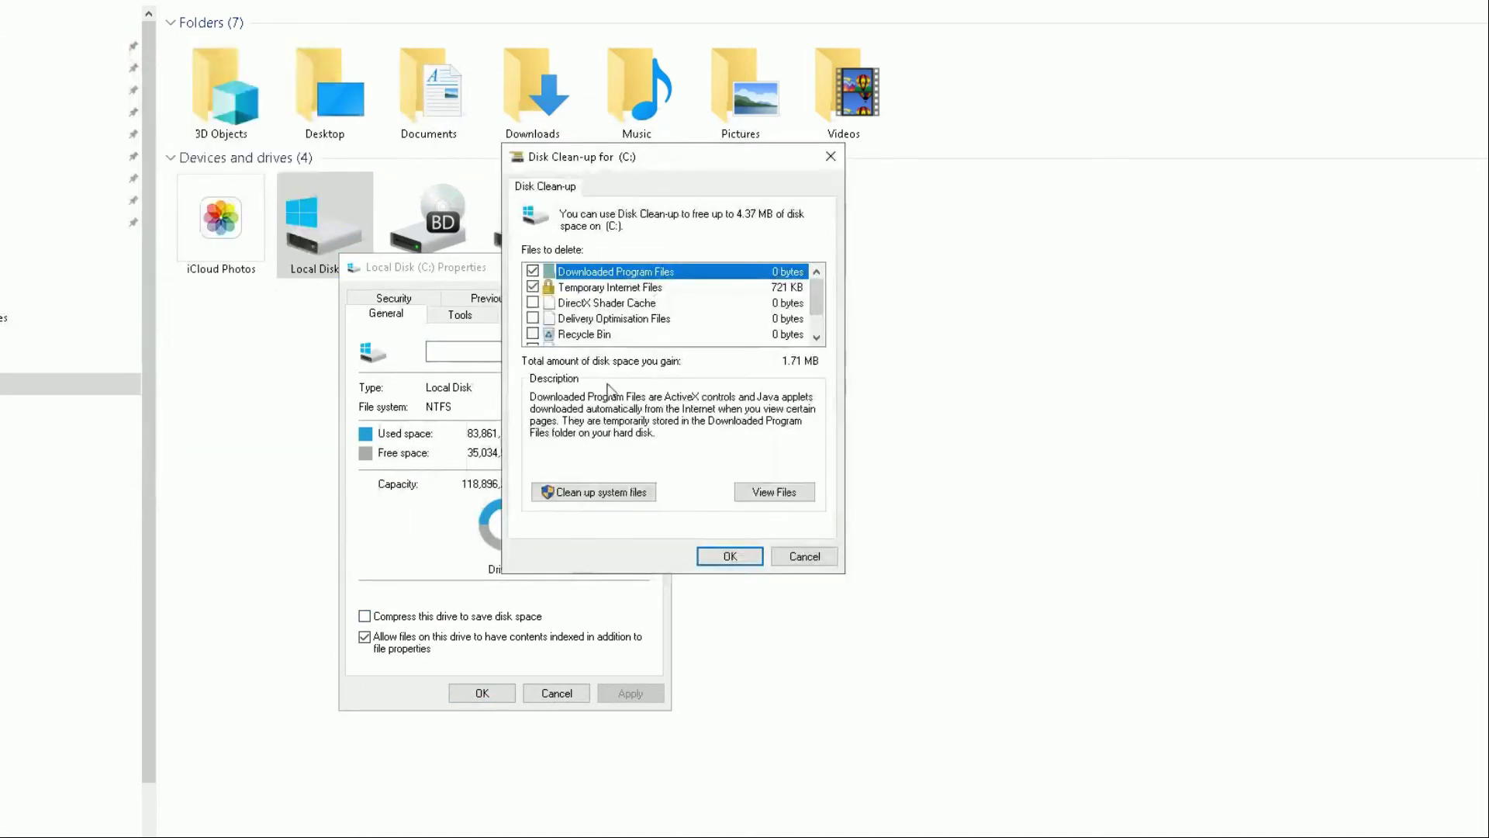
{"action": "left_click", "coordinate": [617, 497]}
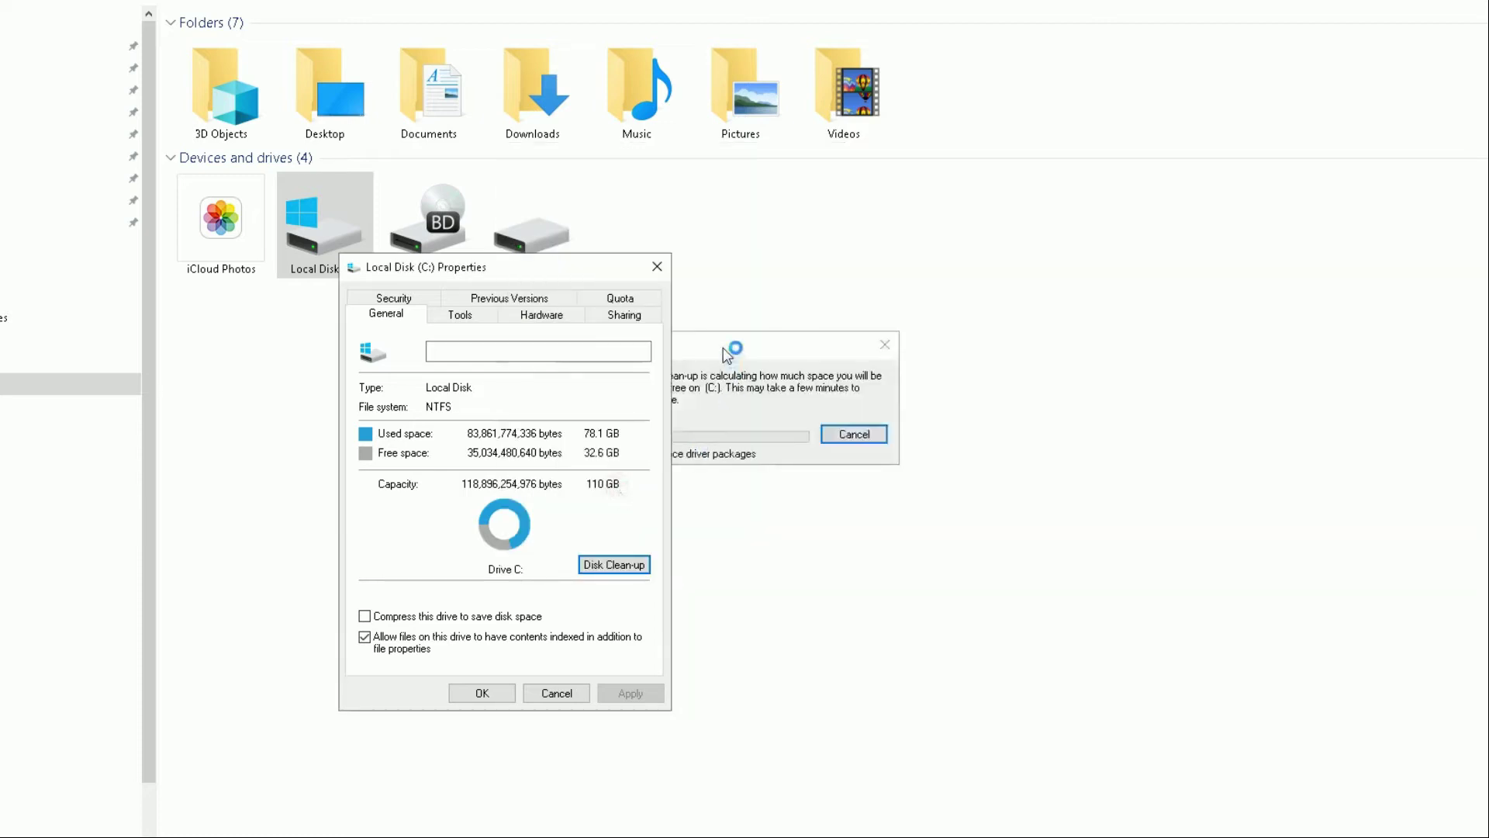
{"action": "left_click", "coordinate": [724, 348]}
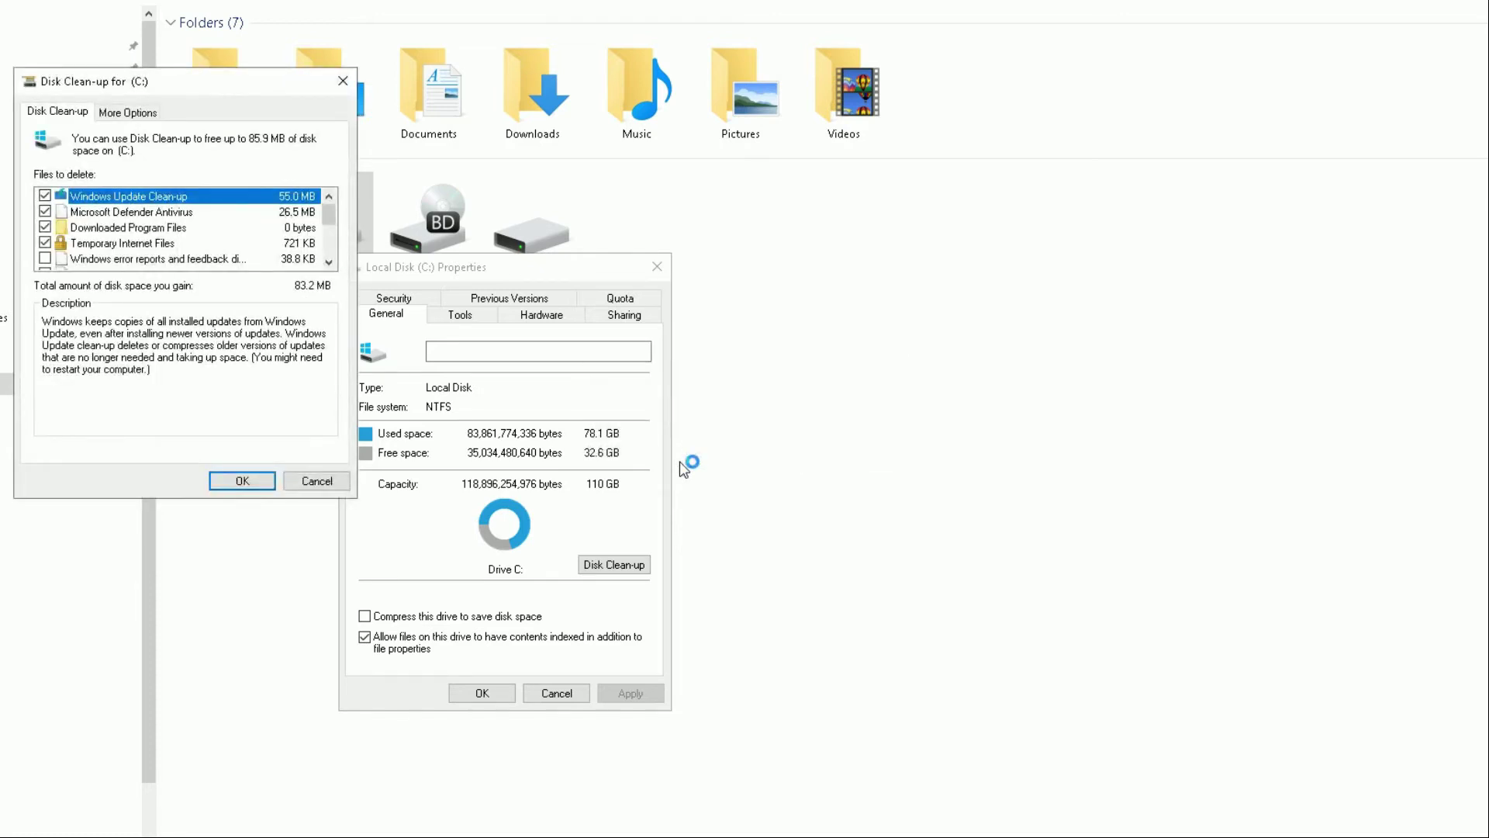
{"action": "left_click_drag", "start_coordinate": [212, 86], "coordinate": [780, 198]}
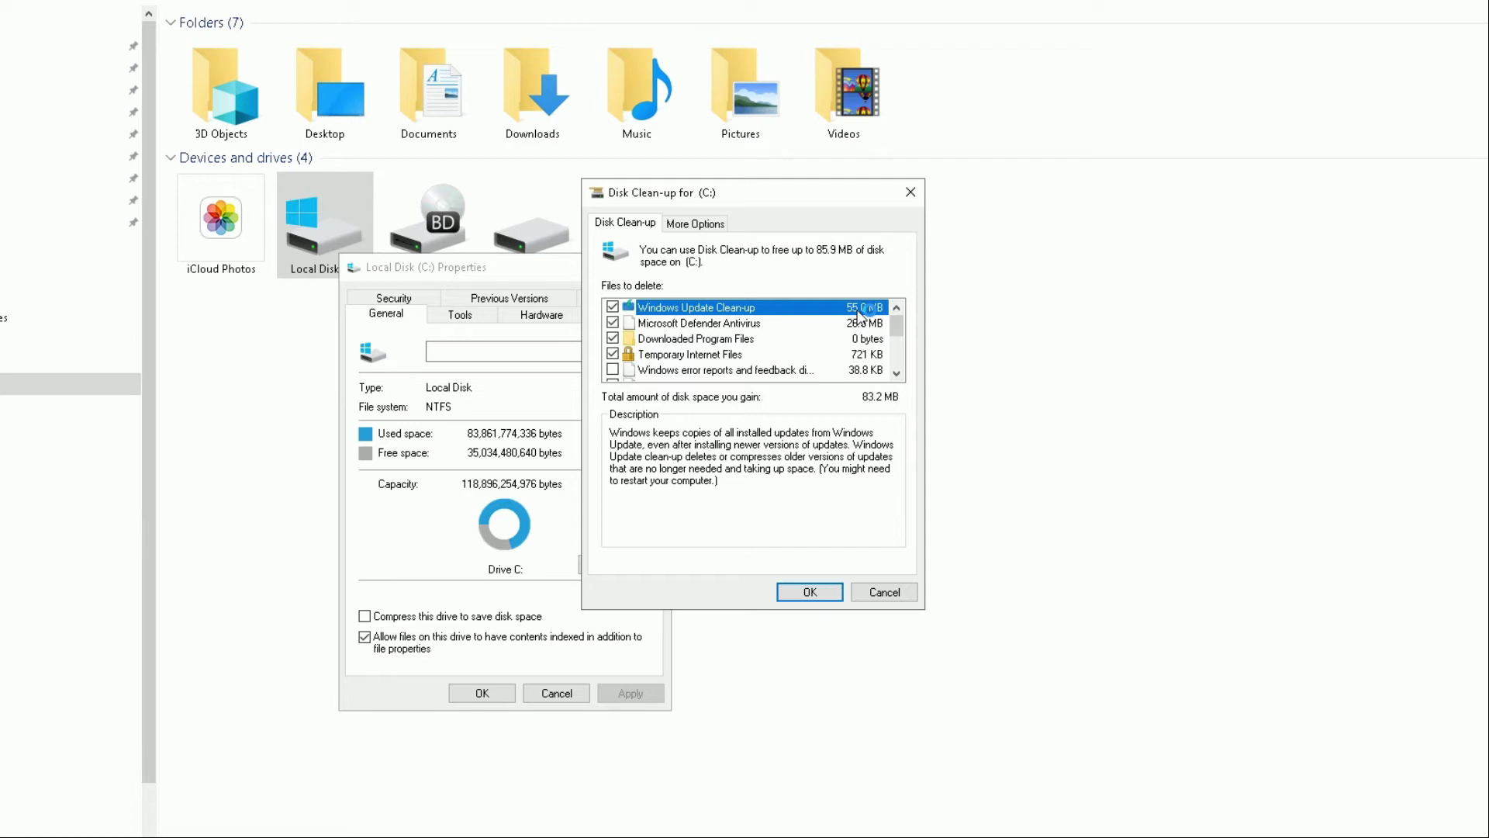
Add Windows error reports and Temporary files to the system clean-up, permanently delete the selected files, and close the drive properties.
{"action": "left_click", "coordinate": [613, 372]}
{"action": "left_click", "coordinate": [896, 374]}
{"action": "left_click", "coordinate": [897, 374]}
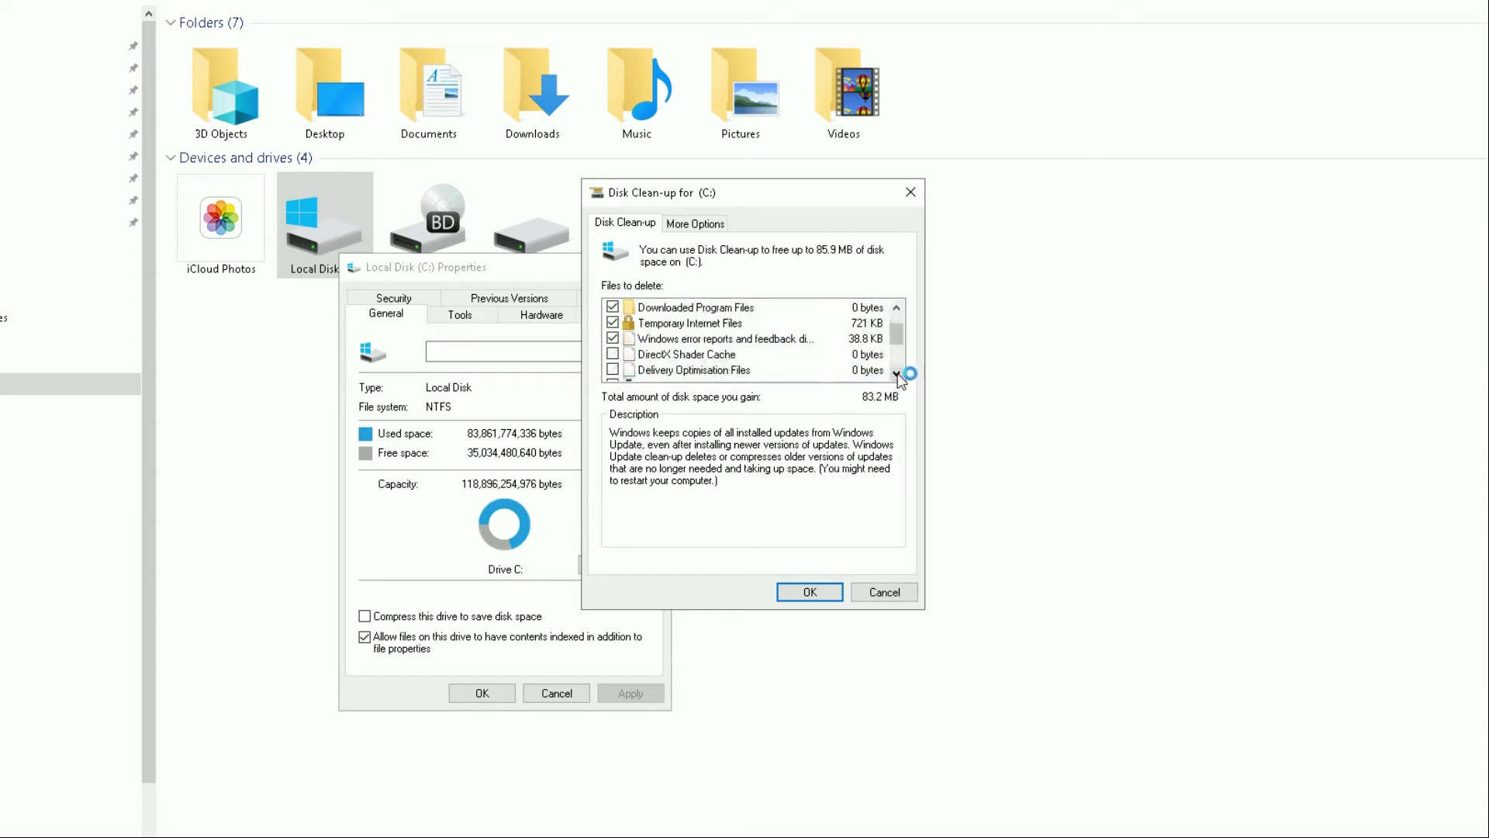
{"action": "left_click", "coordinate": [896, 374]}
{"action": "left_click", "coordinate": [897, 374]}
{"action": "left_click", "coordinate": [897, 374]}
{"action": "left_click", "coordinate": [897, 374]}
{"action": "left_click", "coordinate": [897, 374]}
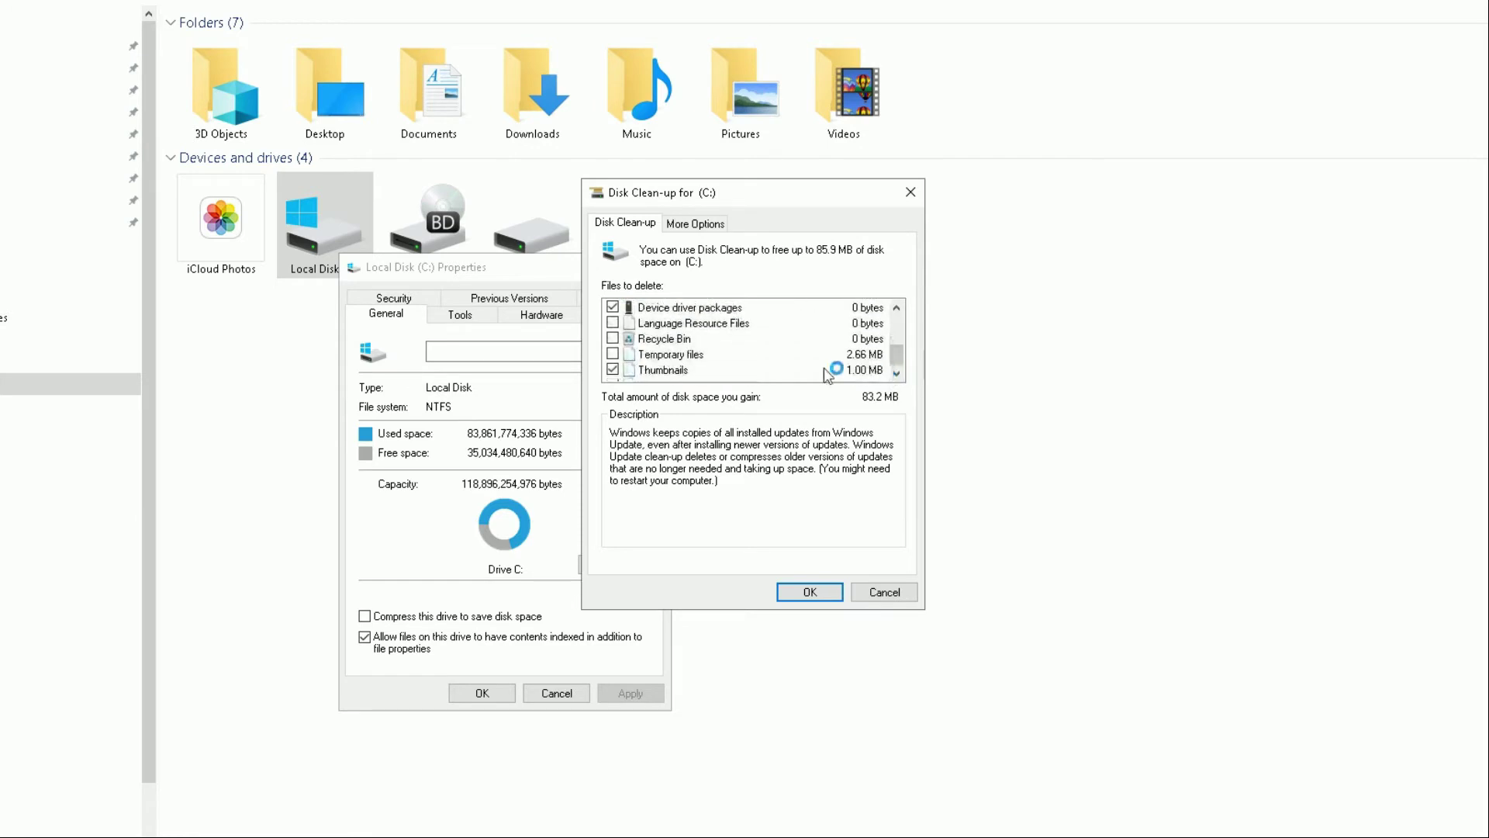
{"action": "left_click", "coordinate": [675, 357]}
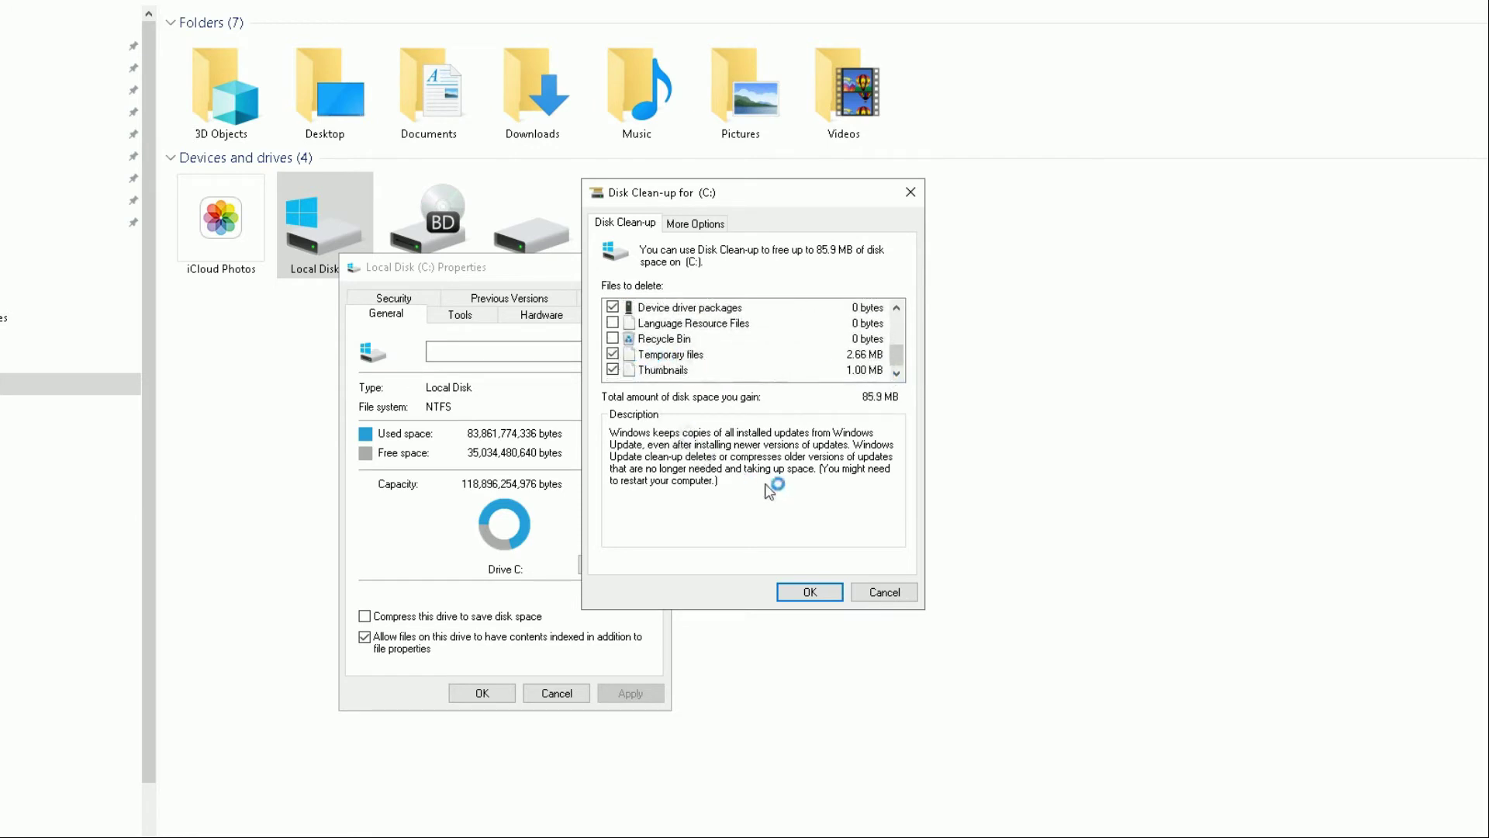
{"action": "left_click", "coordinate": [806, 592]}
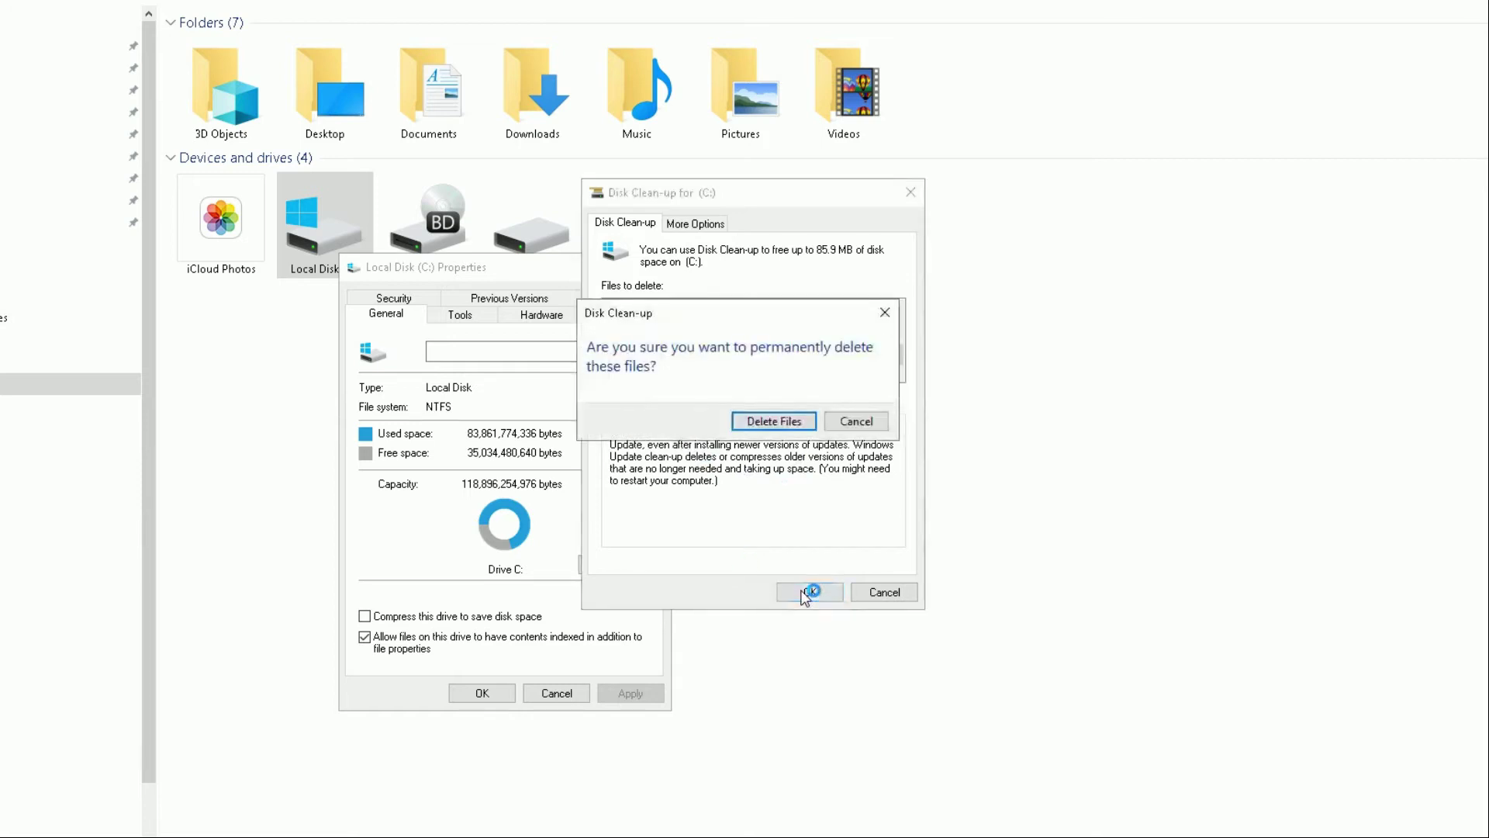
{"action": "left_click", "coordinate": [754, 425]}
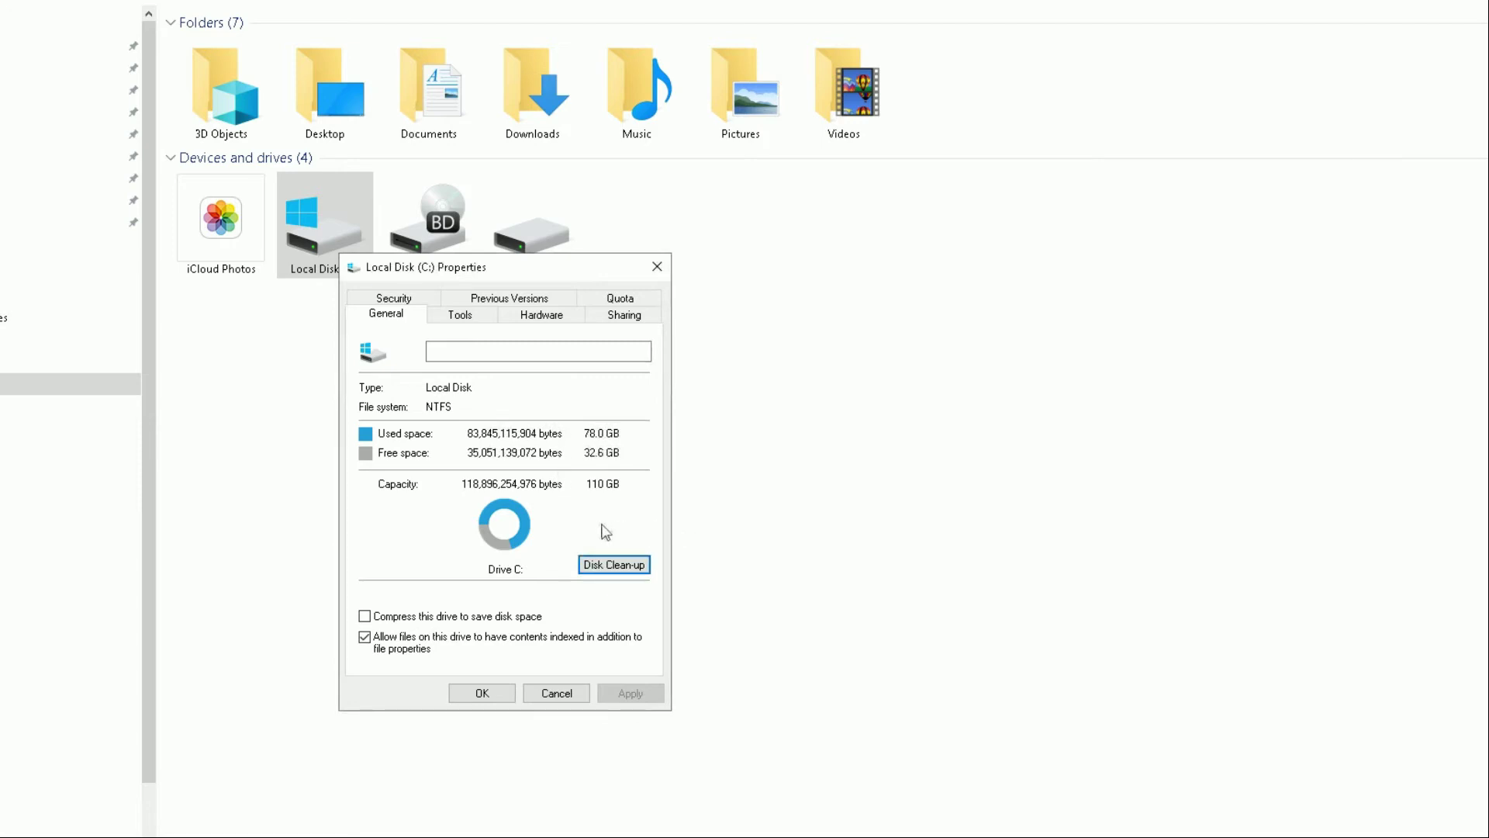
{"action": "left_click", "coordinate": [482, 693]}
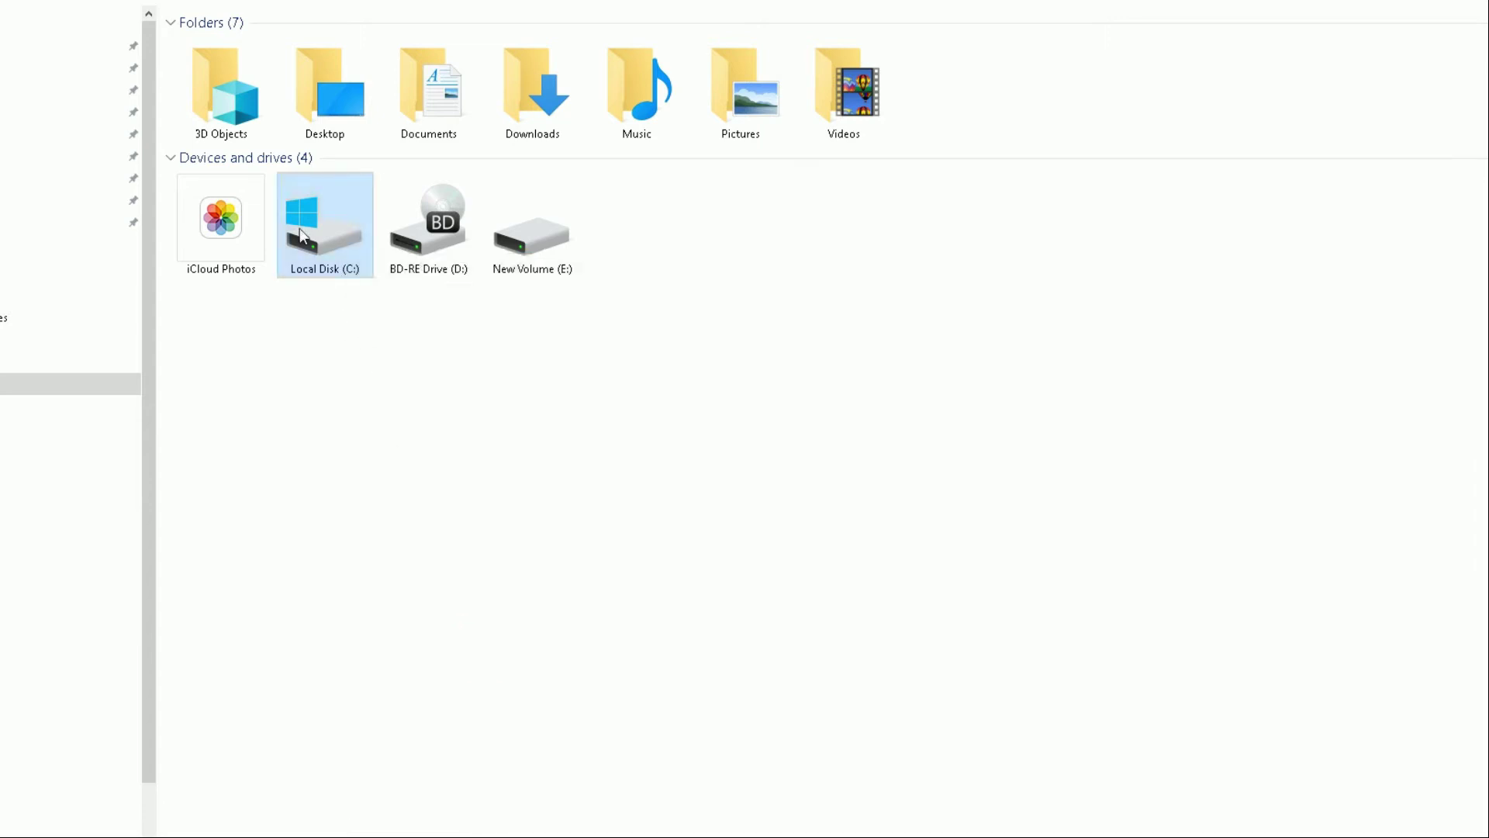
Open the Optimise Drives utility from the properties of Local Disk (C:).
{"action": "mouse_move", "coordinate": [302, 235]}
{"action": "right_click", "coordinate": [311, 202]}
{"action": "left_click", "coordinate": [365, 565]}
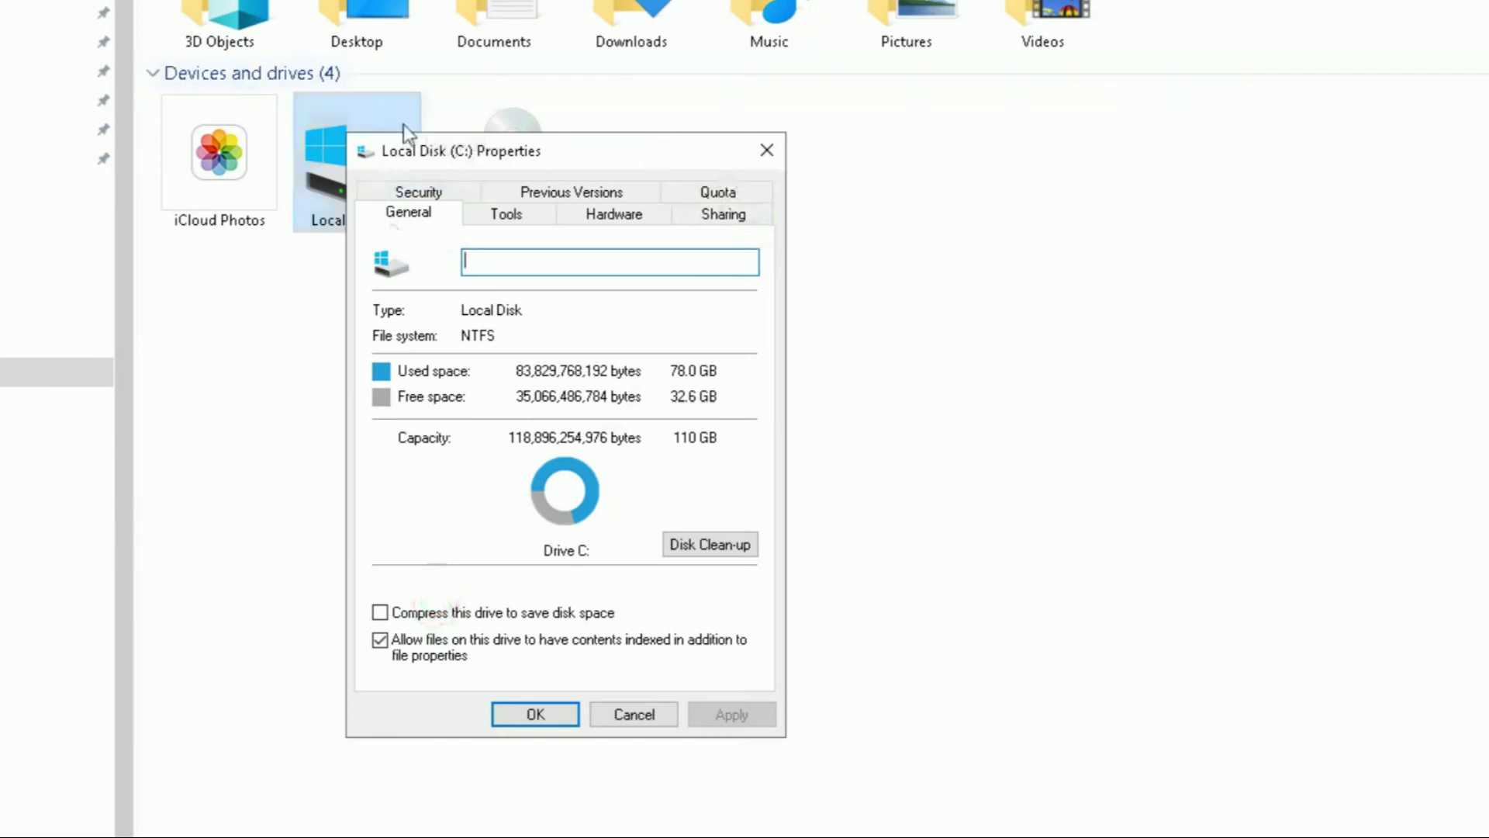
{"action": "left_click", "coordinate": [515, 216]}
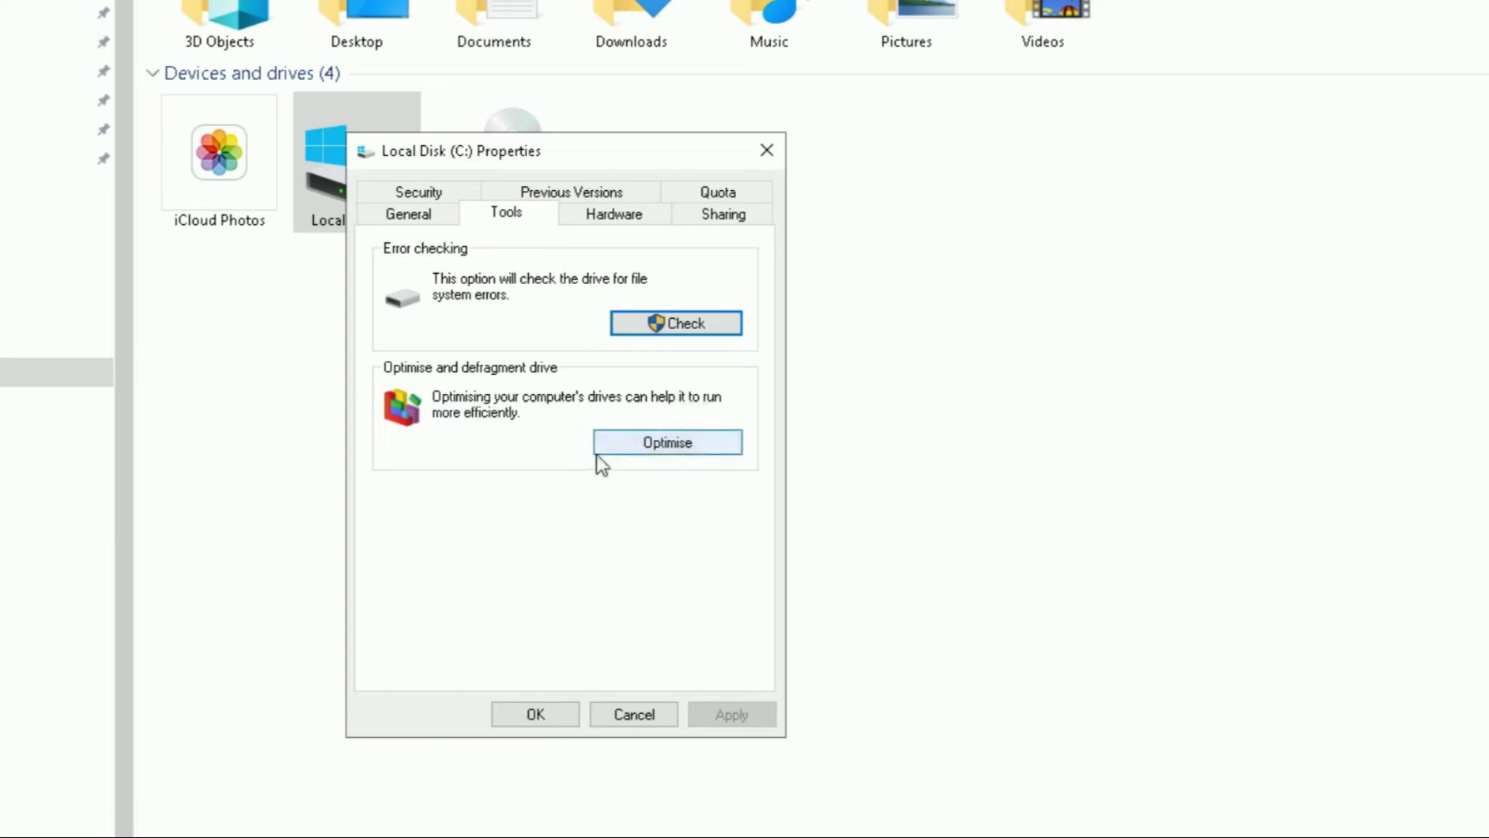
{"action": "left_click", "coordinate": [643, 444]}
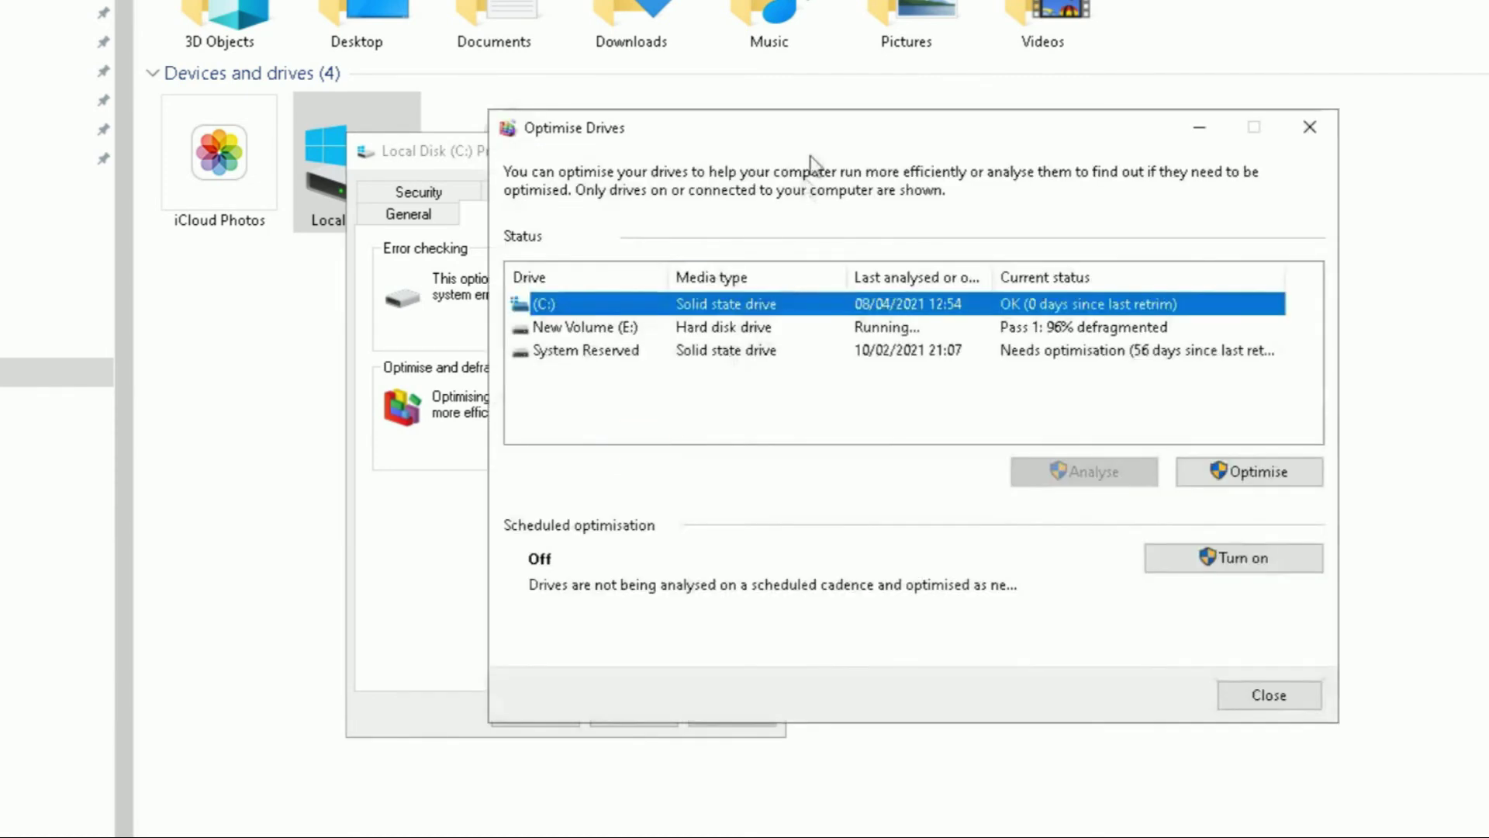
{"action": "left_click_drag", "start_coordinate": [817, 130], "coordinate": [672, 108]}
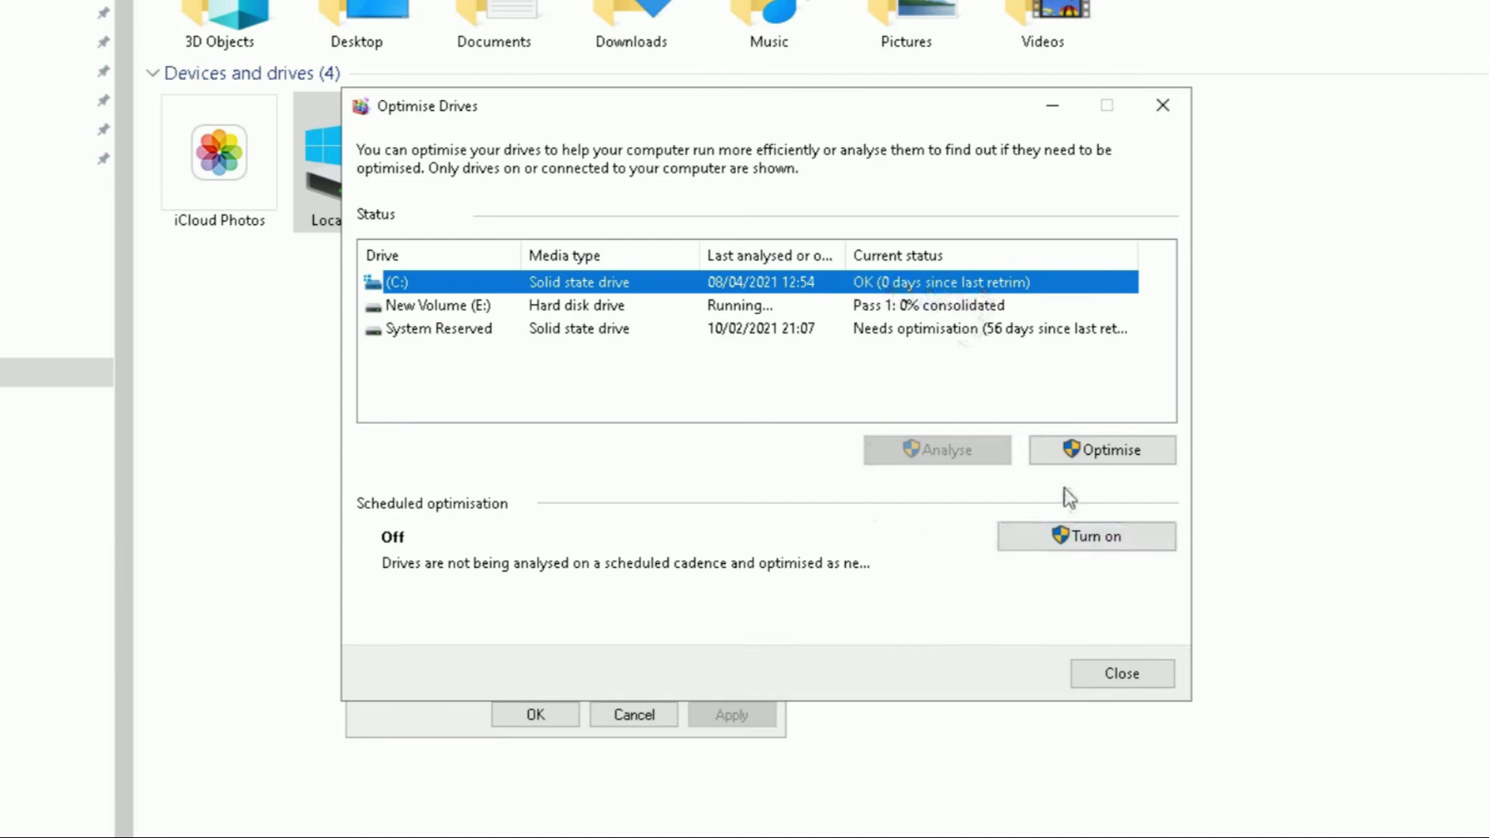
Optimise drive (C:) and stop the running optimisation of New Volume (E:).
{"action": "left_click", "coordinate": [1133, 453]}
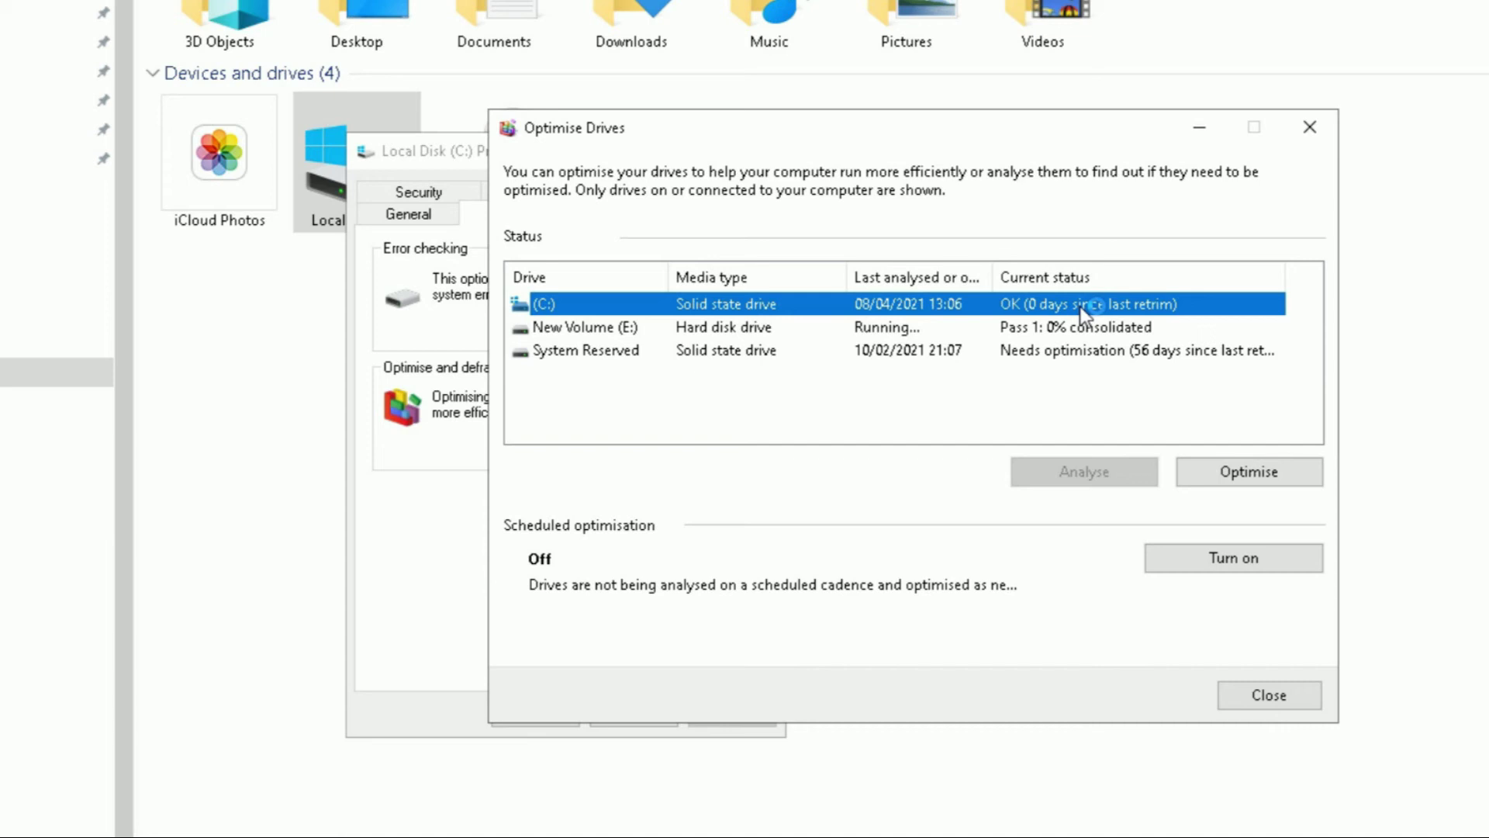
{"action": "left_click", "coordinate": [591, 330]}
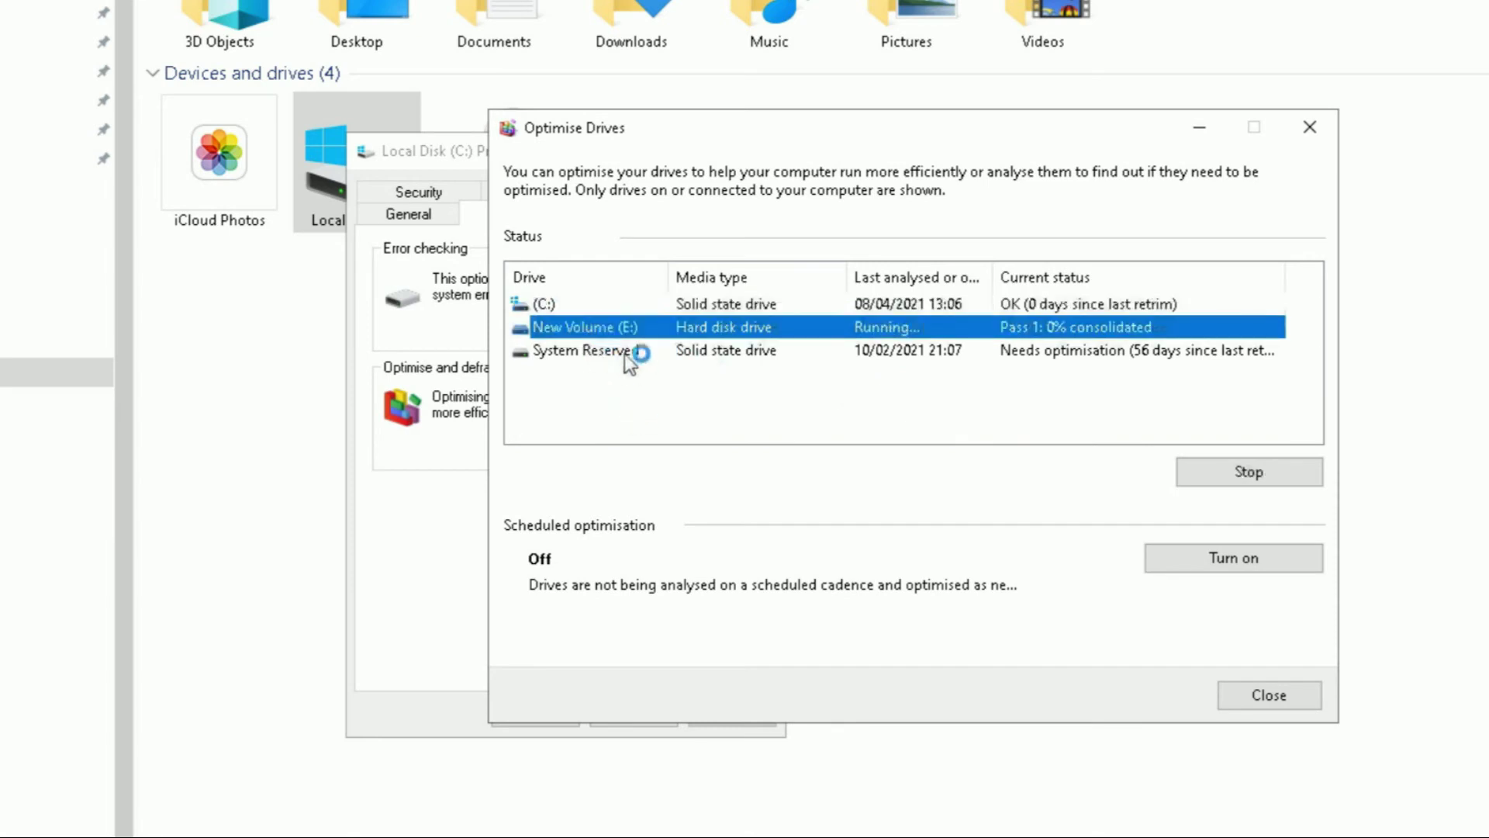
{"action": "left_click", "coordinate": [1233, 473]}
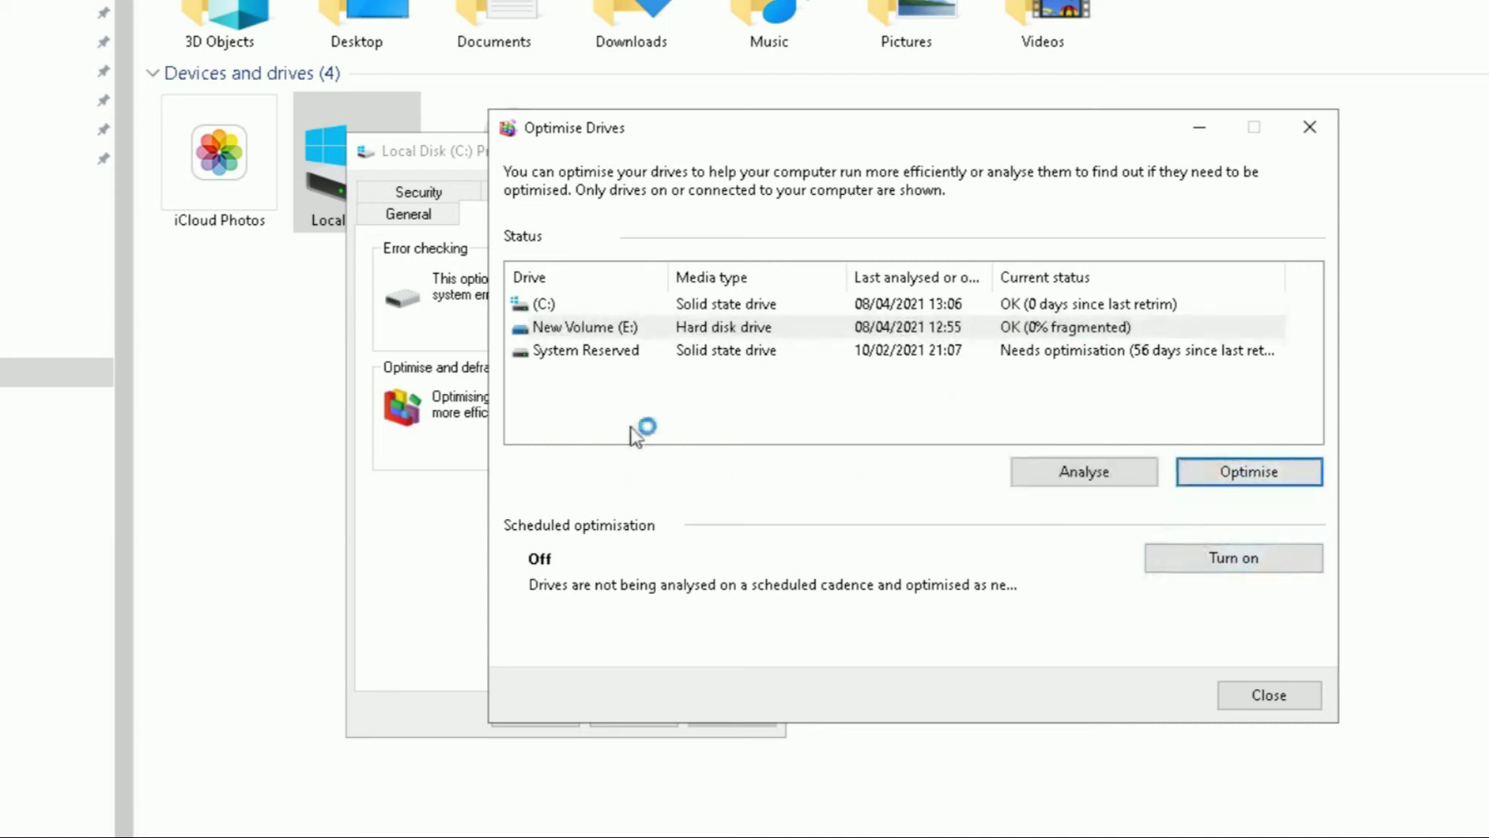
Start optimising New Volume (E:), and close the Optimise Drives utility and the drive properties.
{"action": "left_click", "coordinate": [581, 305]}
{"action": "left_click", "coordinate": [585, 327]}
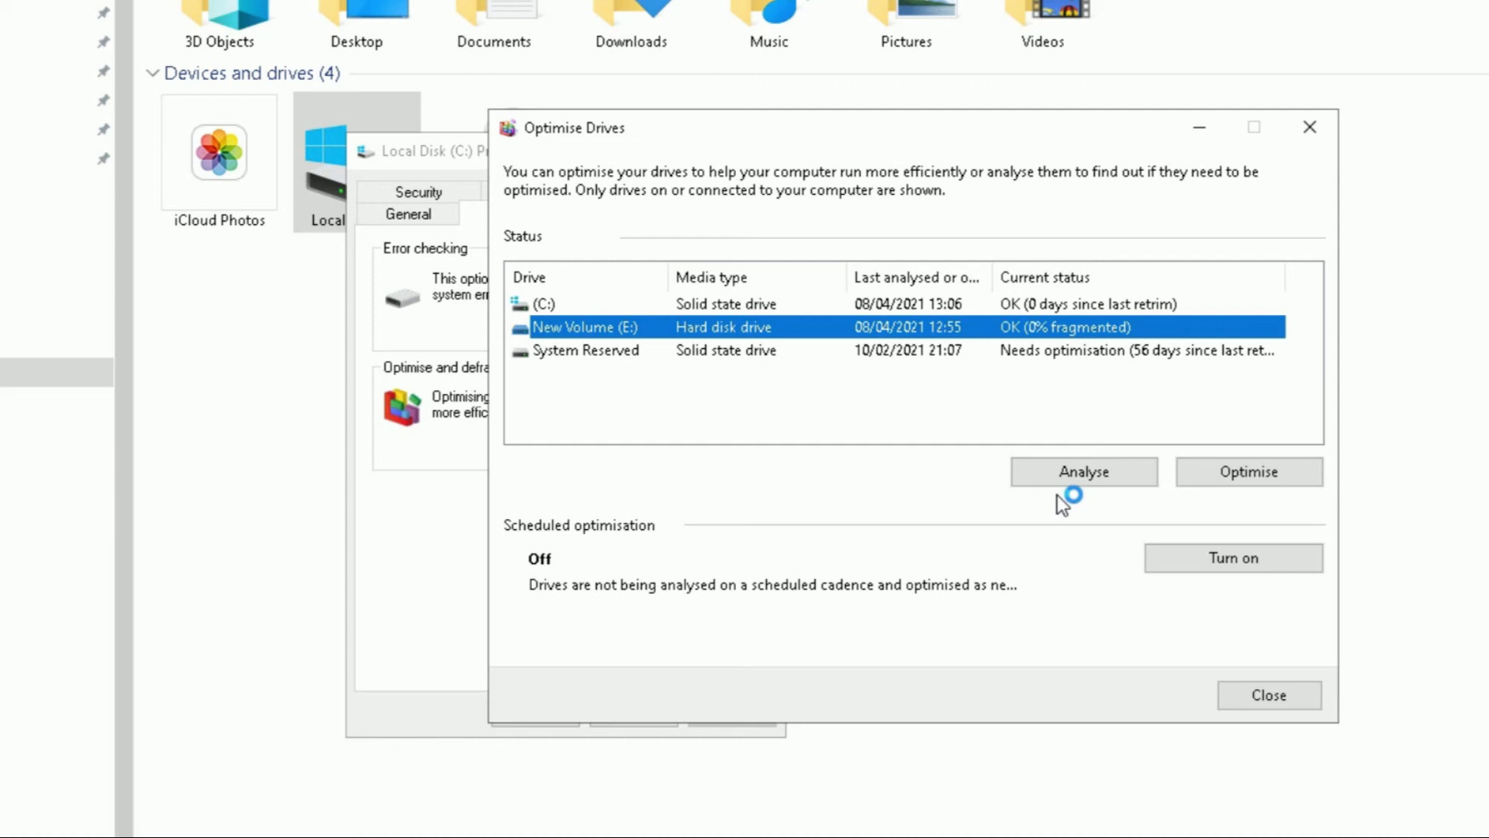
{"action": "left_click", "coordinate": [1207, 481]}
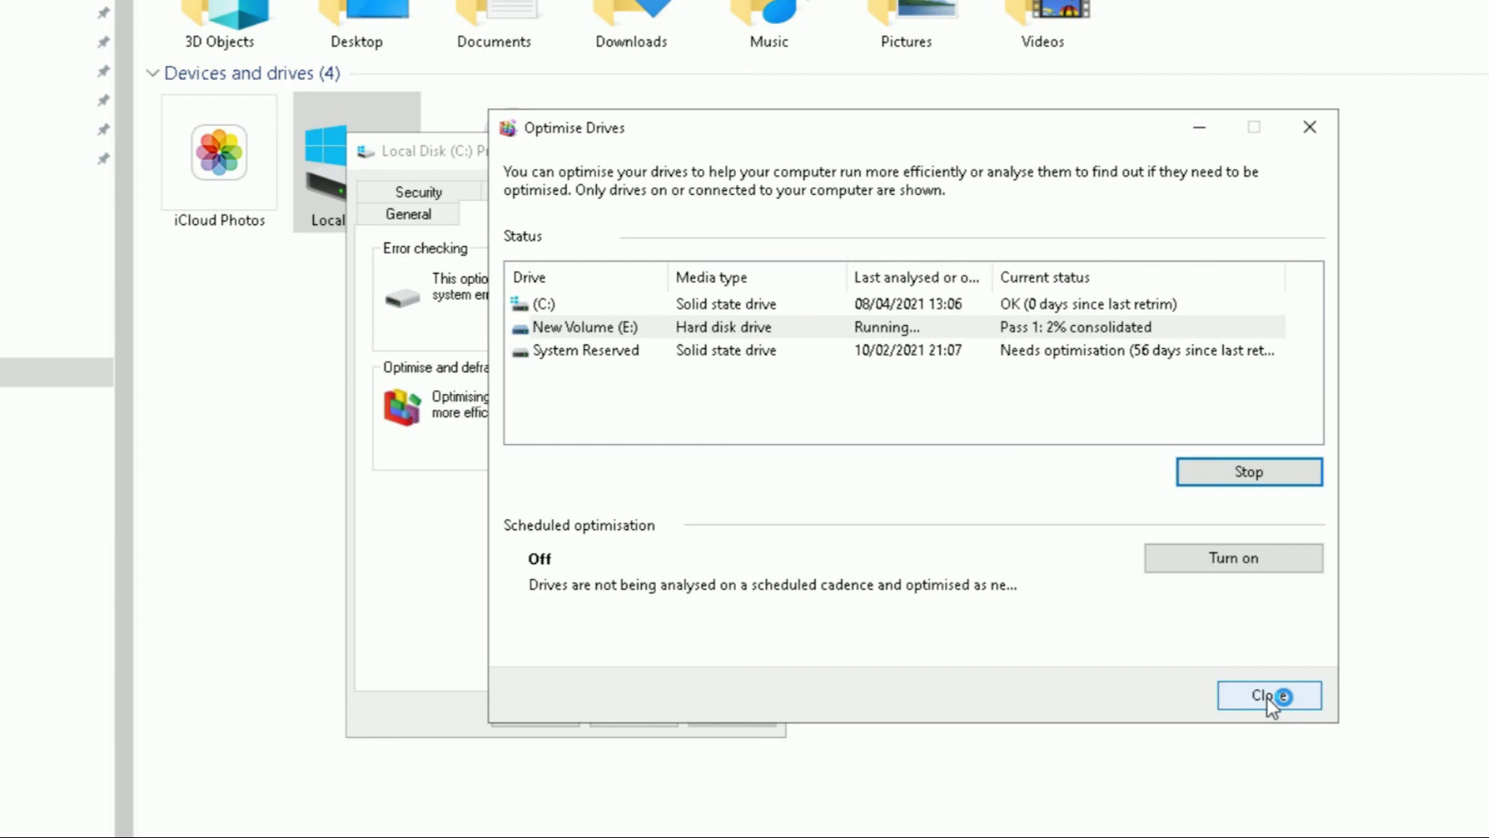
{"action": "left_click", "coordinate": [1268, 696]}
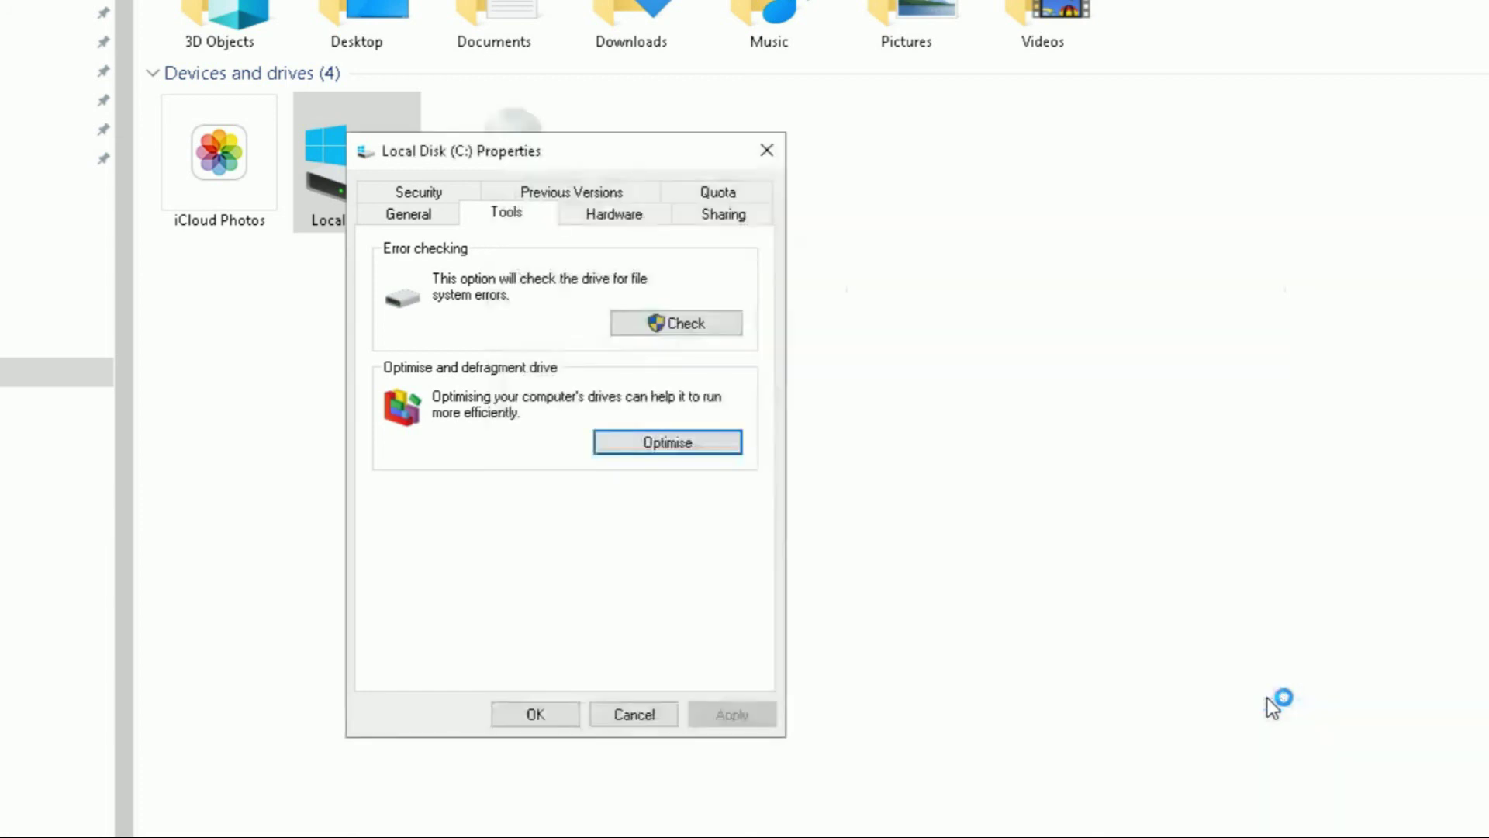
{"action": "left_click", "coordinate": [539, 716]}
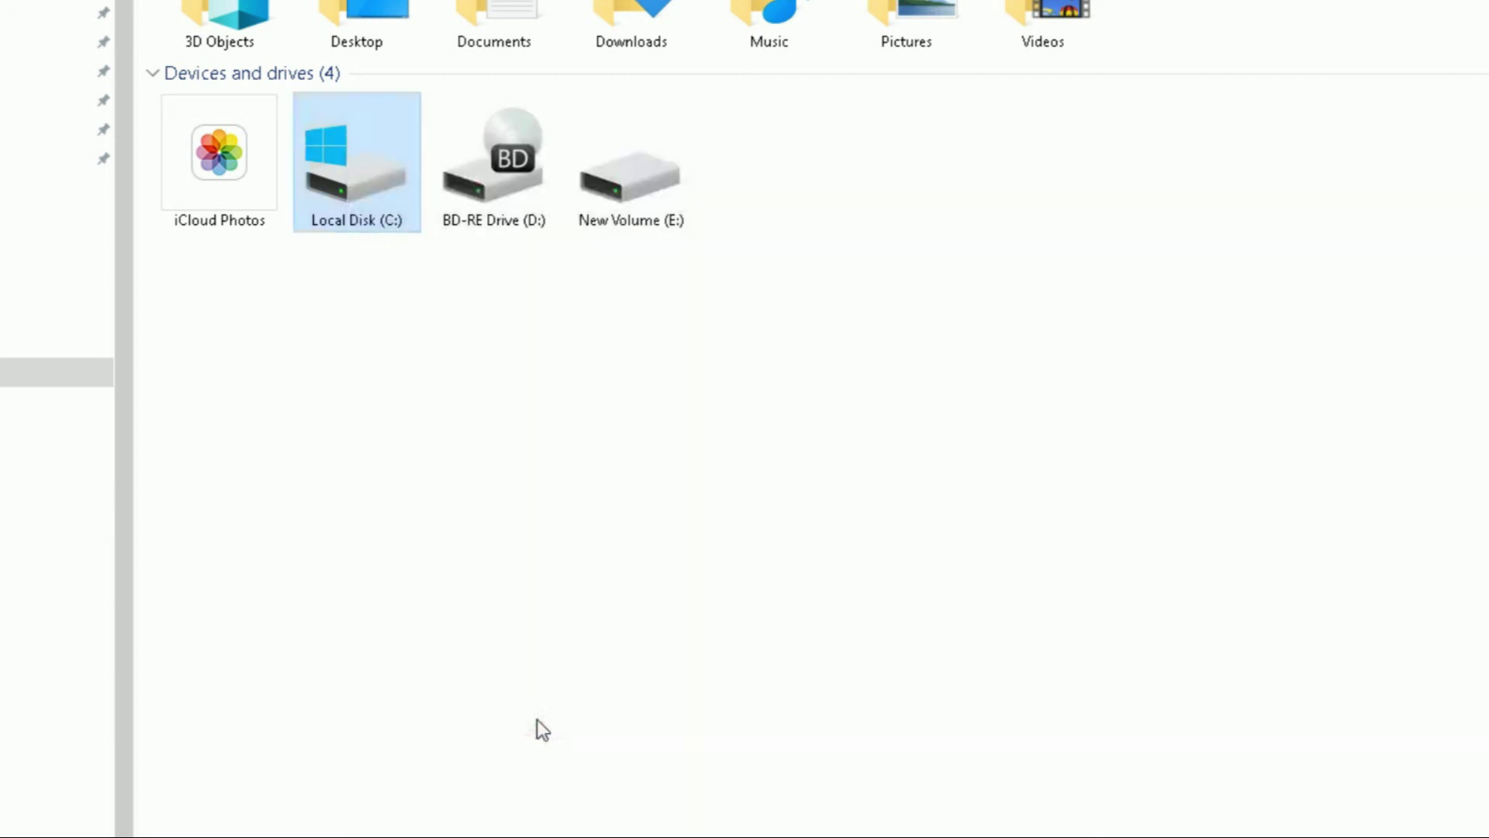
Reopen Optimise Drives from the properties of Local Disk (C:), check the progress of New Volume (E:), and close both windows.
{"action": "right_click", "coordinate": [371, 208]}
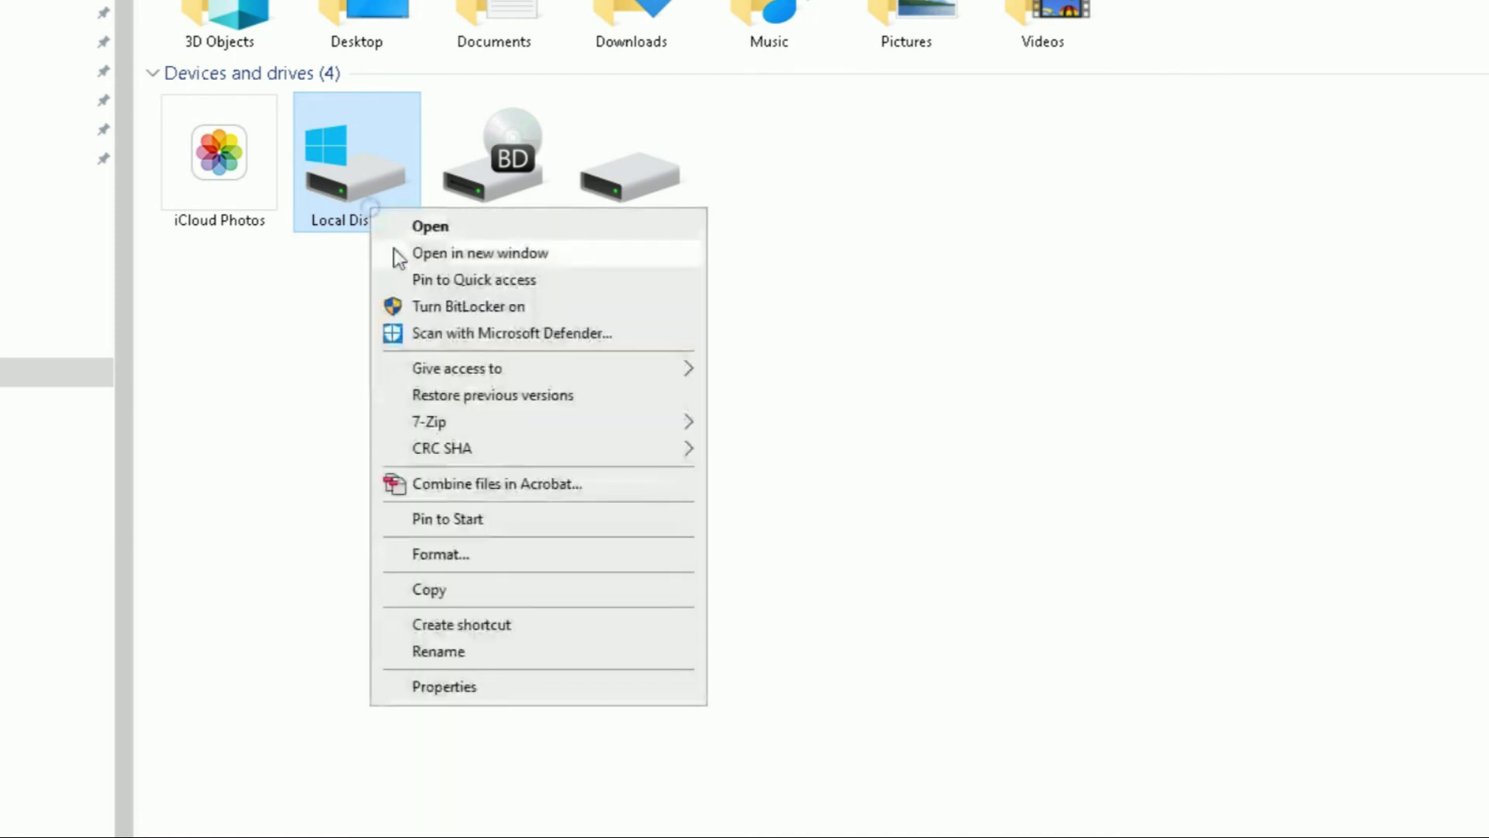
{"action": "left_click", "coordinate": [435, 684]}
{"action": "left_click", "coordinate": [518, 295]}
{"action": "left_click", "coordinate": [660, 517]}
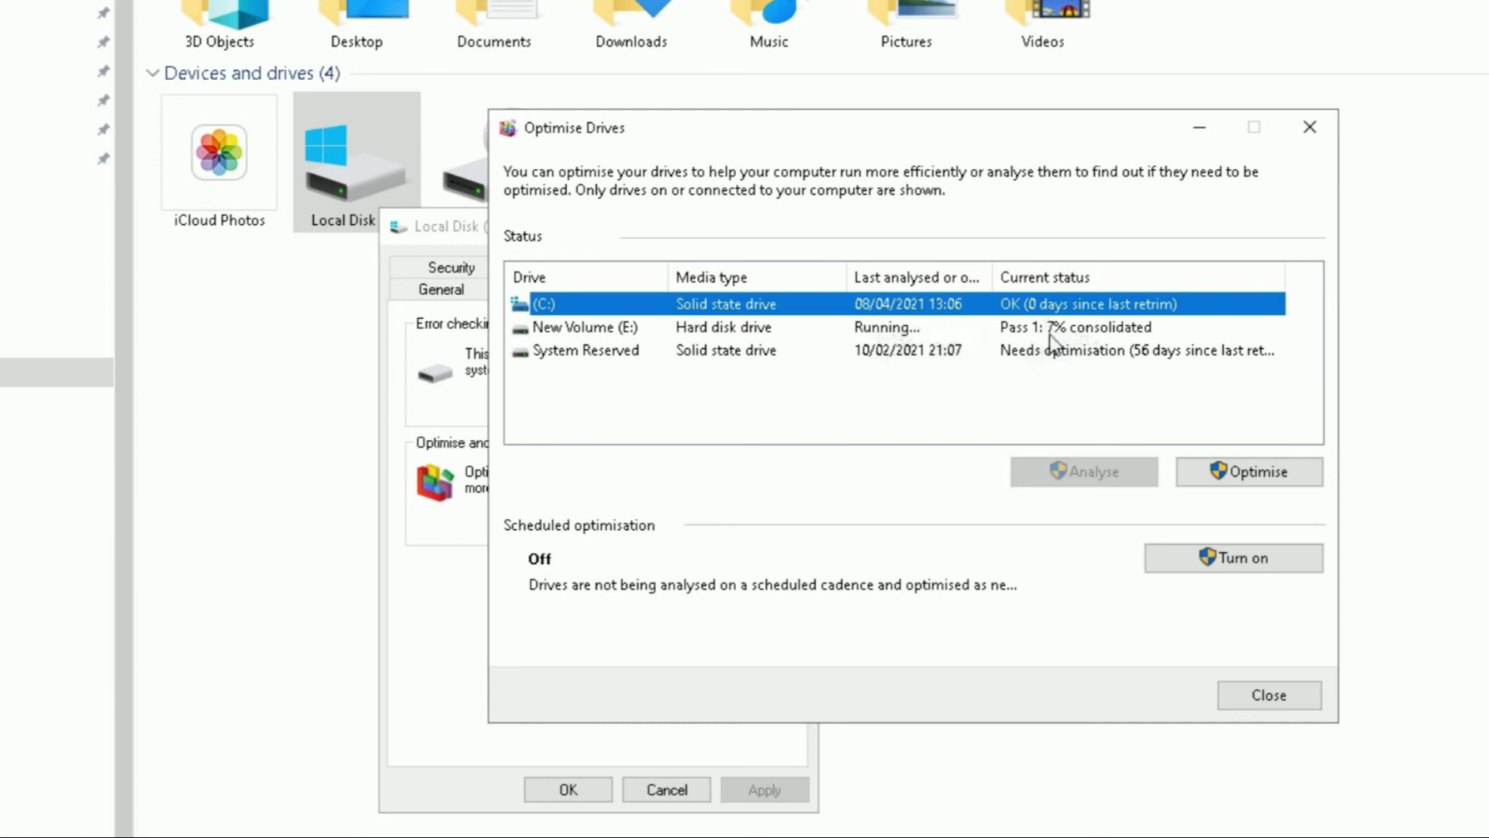
{"action": "left_click", "coordinate": [1241, 696]}
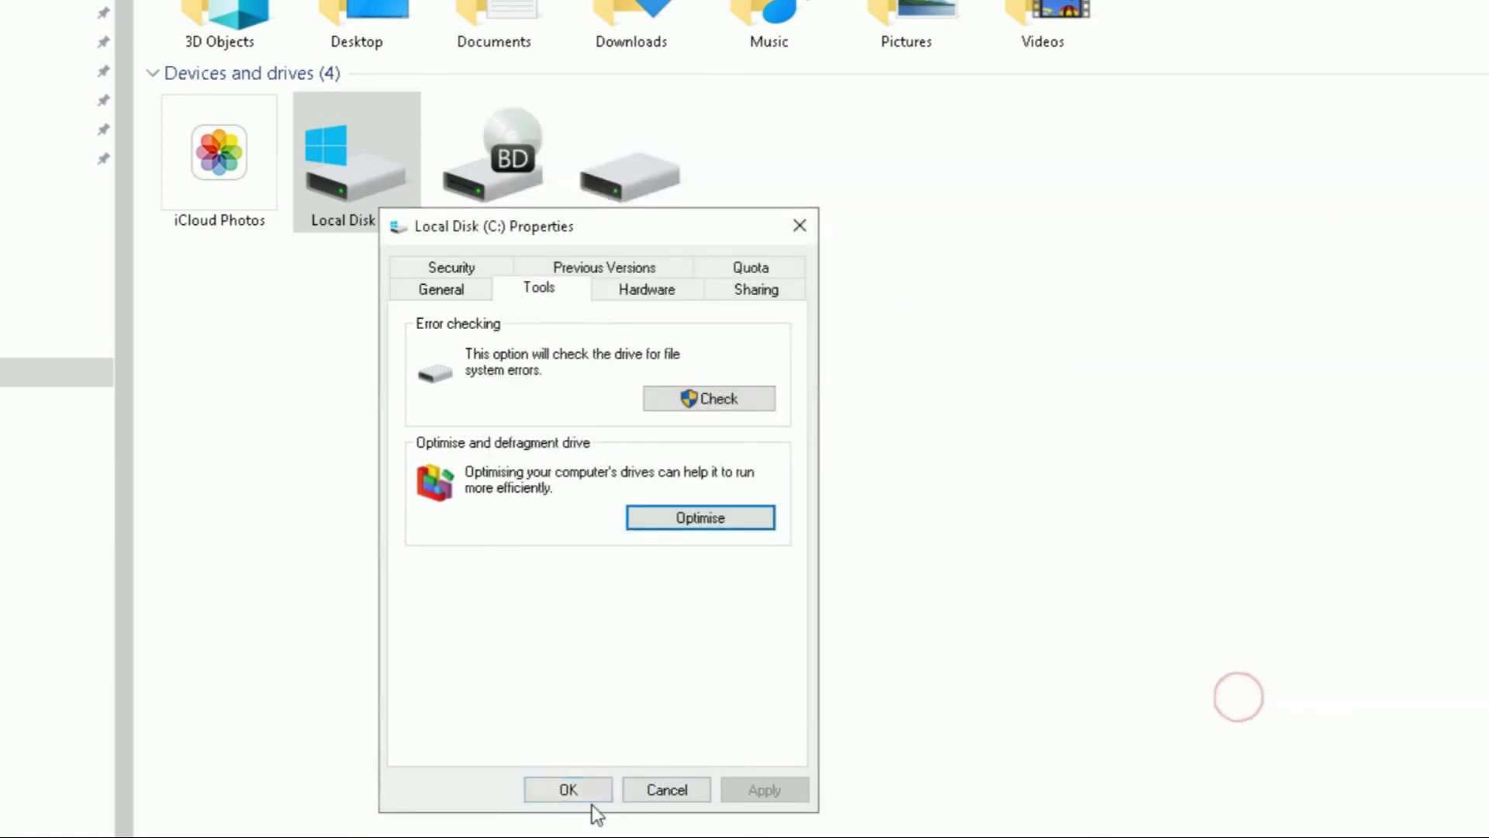
{"action": "left_click", "coordinate": [568, 790]}
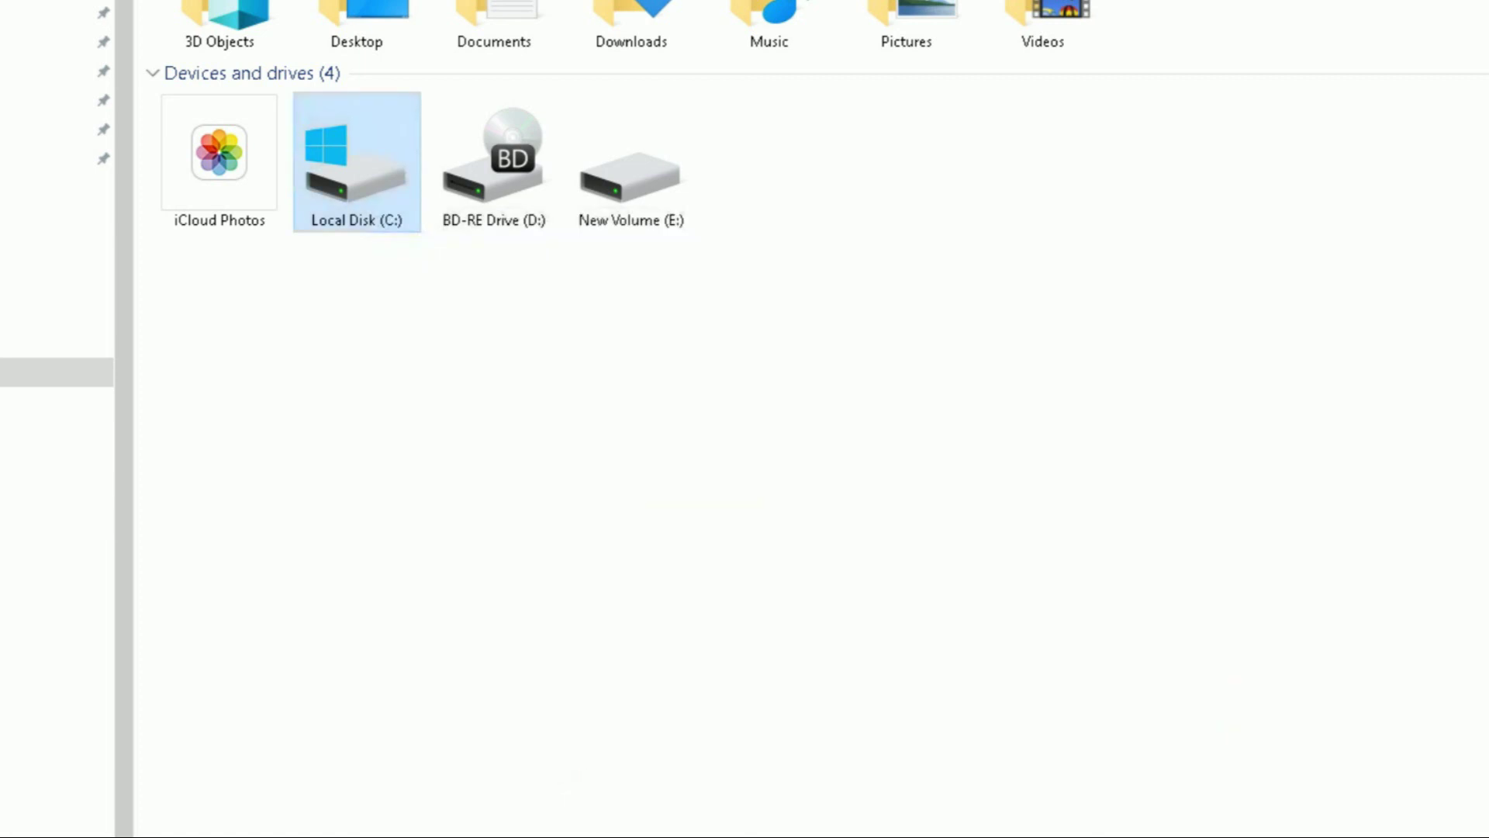